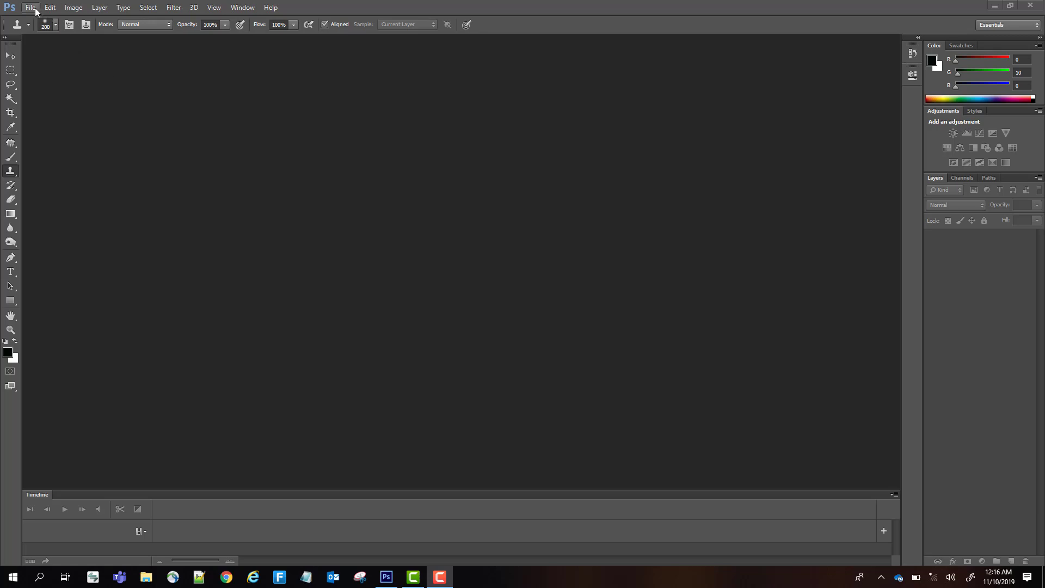
- Open the park bench photo IMG_4397.JPG
click(31, 8)
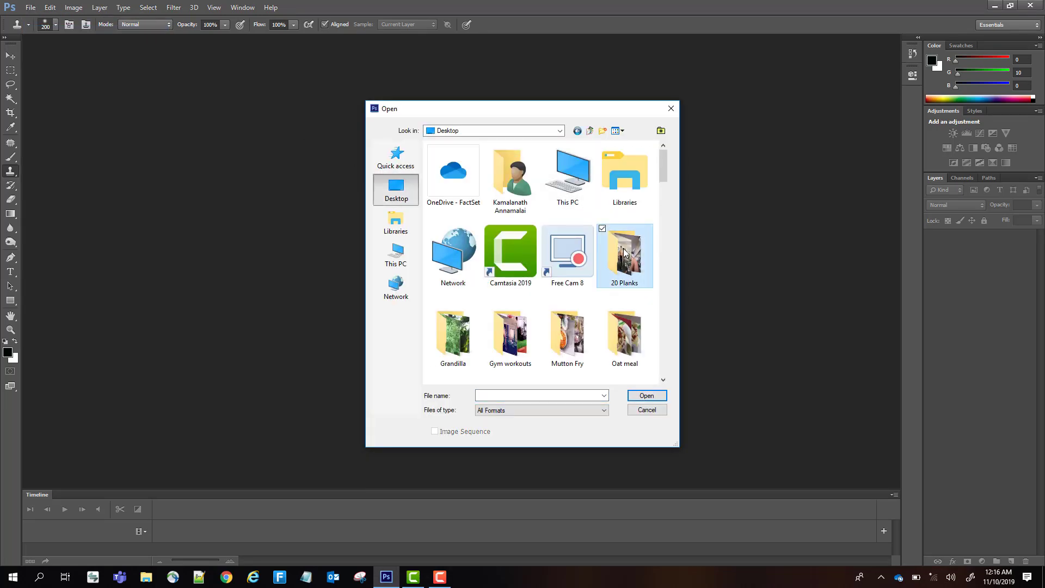
scroll(625, 343, down, 5)
scroll(625, 343, down, 2)
click(624, 267)
click(647, 395)
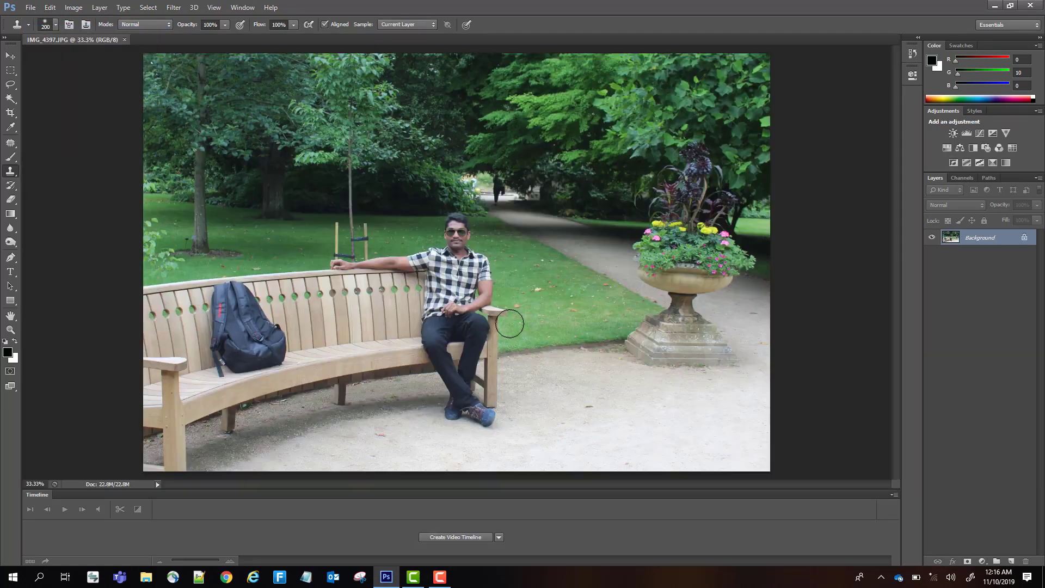
- Convert the background to Layer 0, duplicate it with Ctrl+J, and zoom in
double_click(1013, 237)
key(Return)
key(ctrl+j)
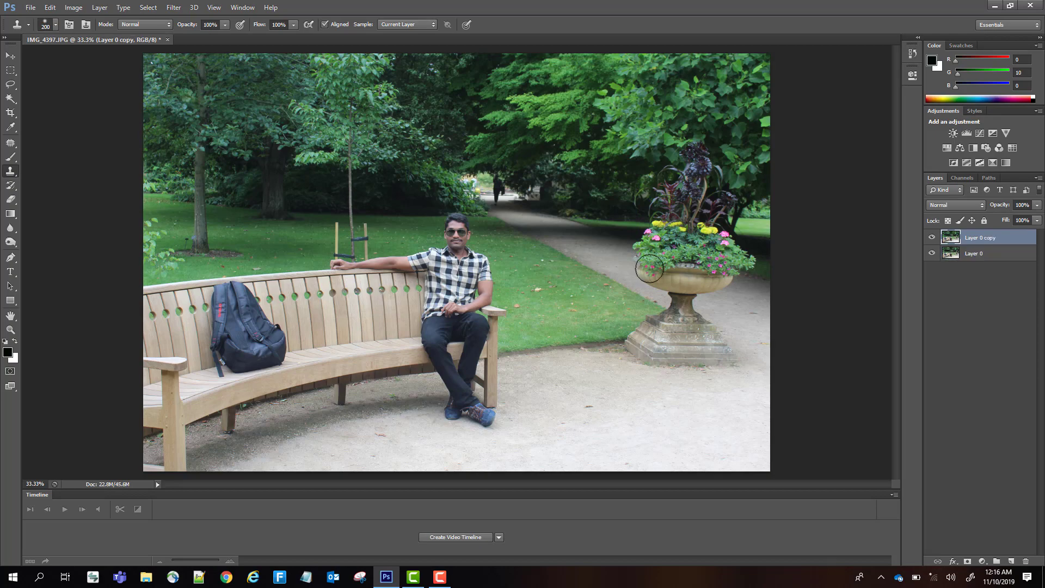
key(ctrl+plus)
key(ctrl+plus)
key(ctrl+plus)
key(ctrl+plus)
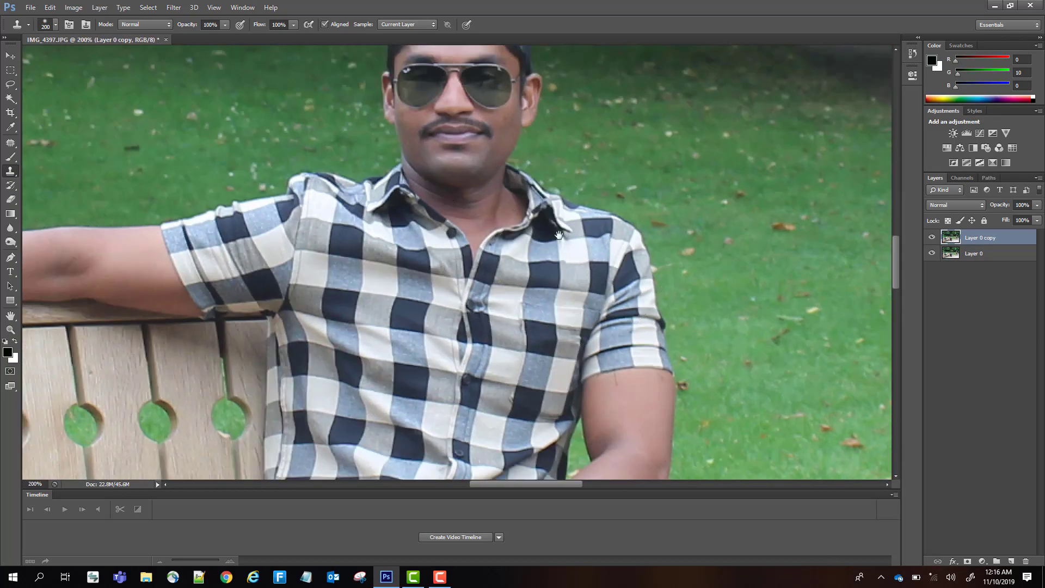
- Pan to the backpack and select the Clone Stamp tool with a slightly larger brush
scroll(458, 261, left, 10)
key(ctrl+minus)
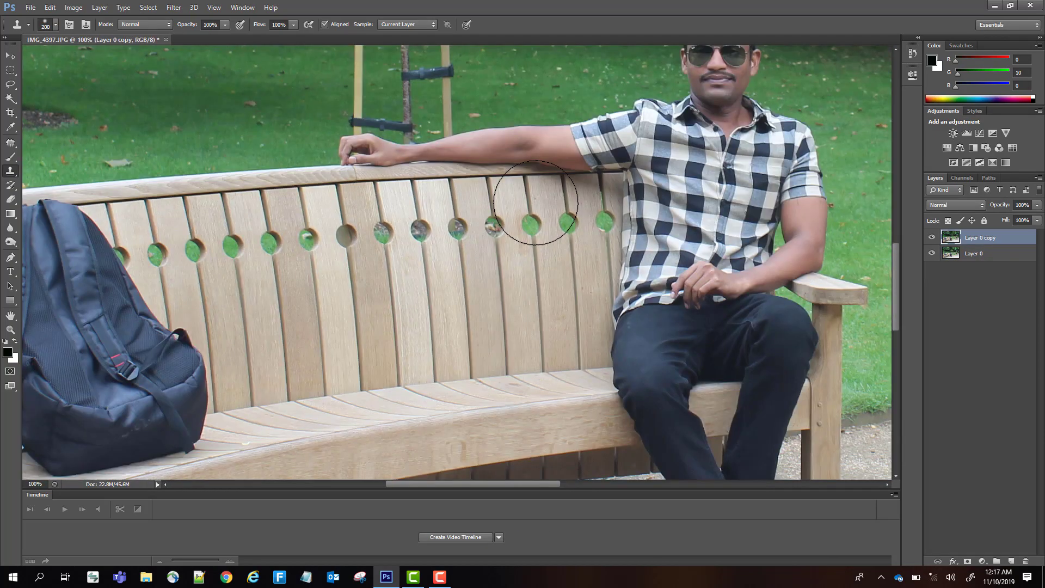
drag(536, 202, 904, 130)
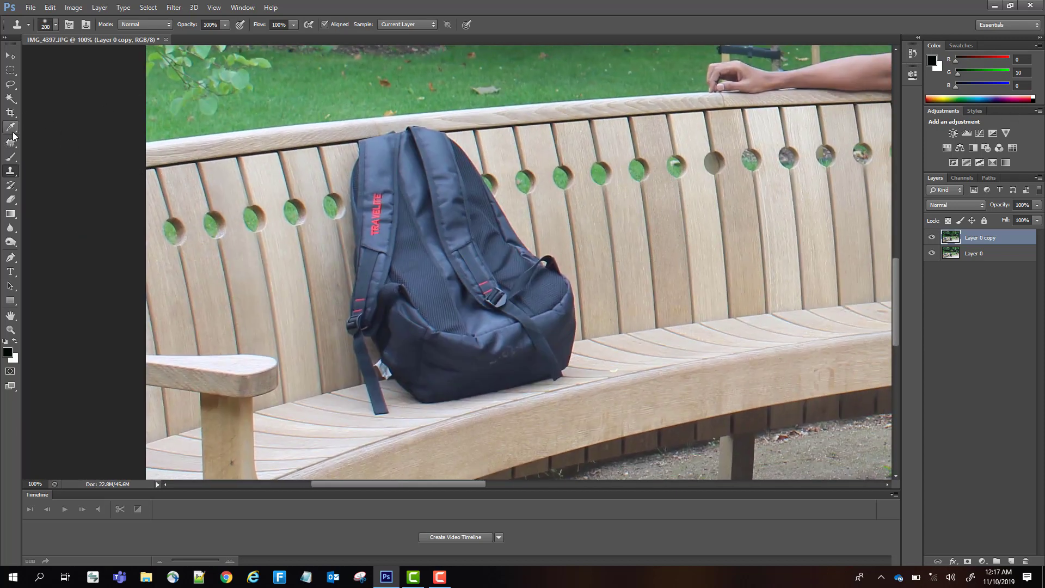
right_click(15, 175)
click(97, 171)
key(bracketright)
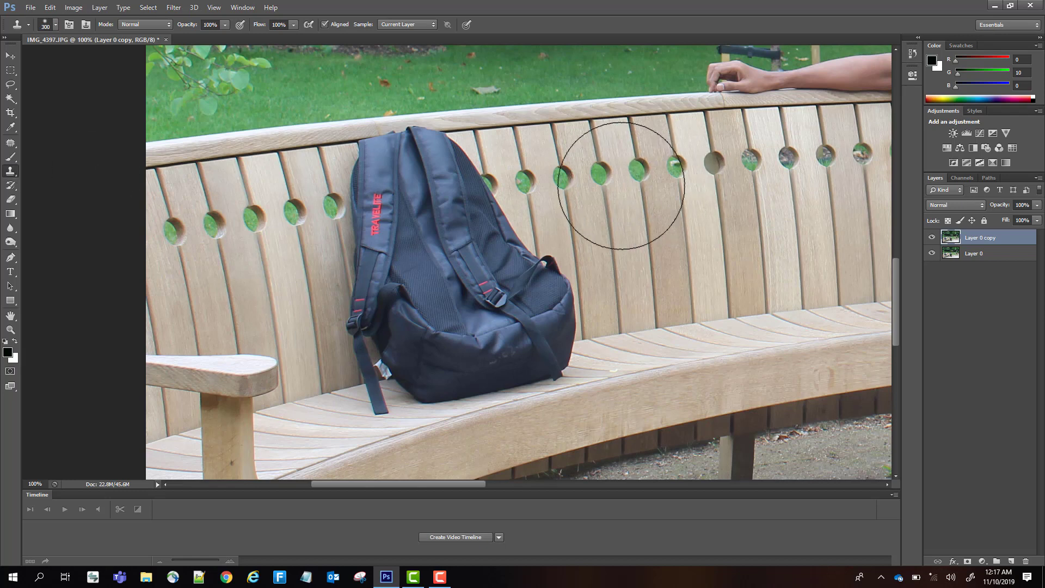
click(482, 203)
- Clone slats over the backpack's top, resampling the rail with a smaller brush
mouse_move(482, 203)
mouse_down()
mouse_move(394, 207)
mouse_move(386, 187)
mouse_up()
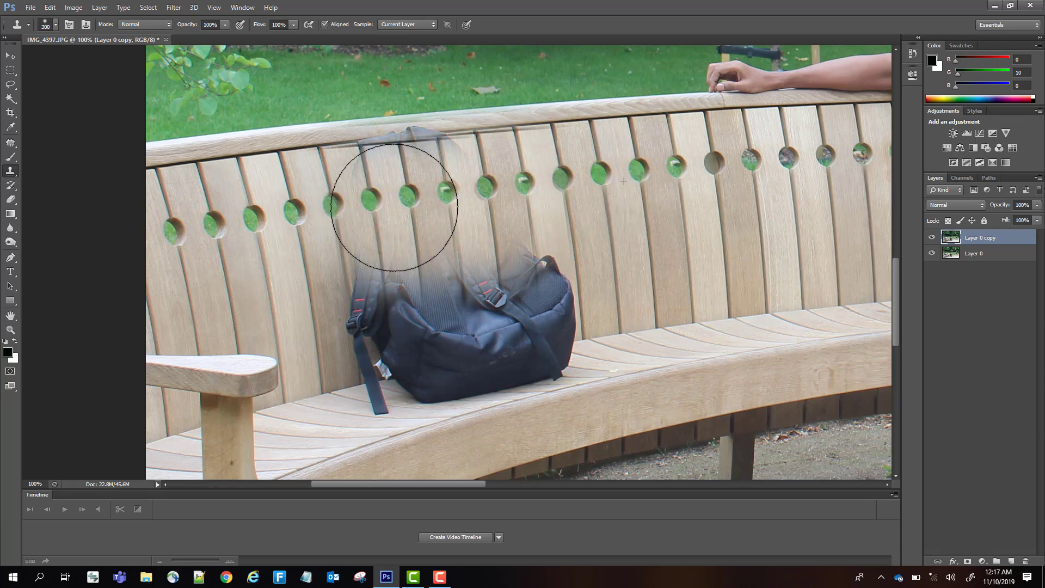
key(v)
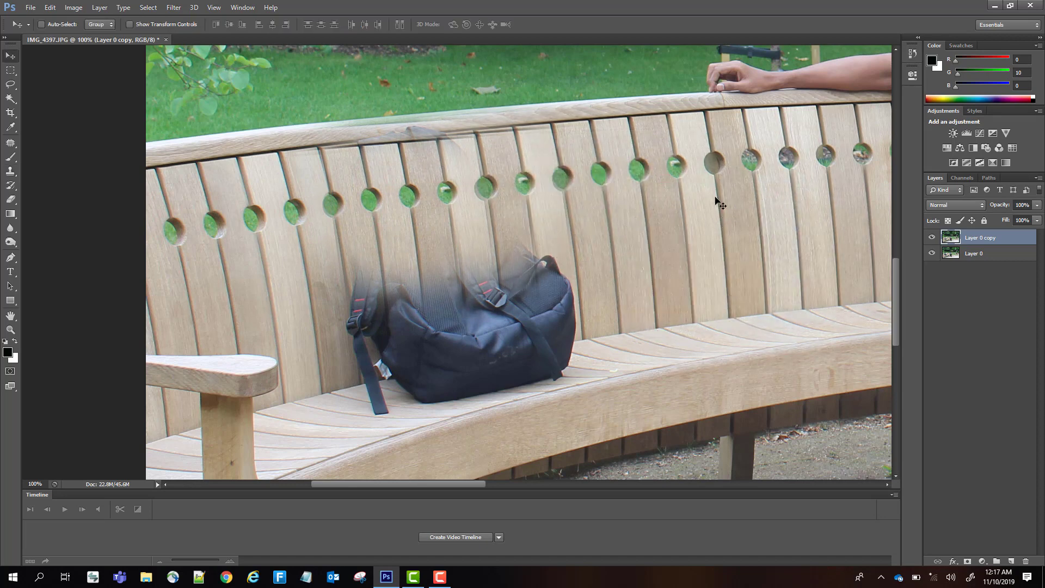
key(alt+s)
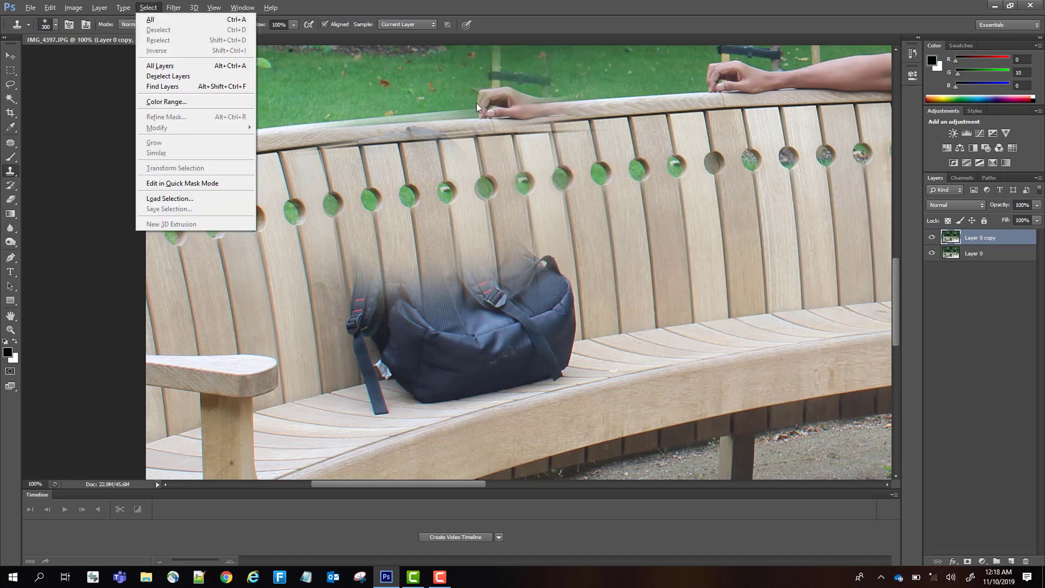
click(13, 172)
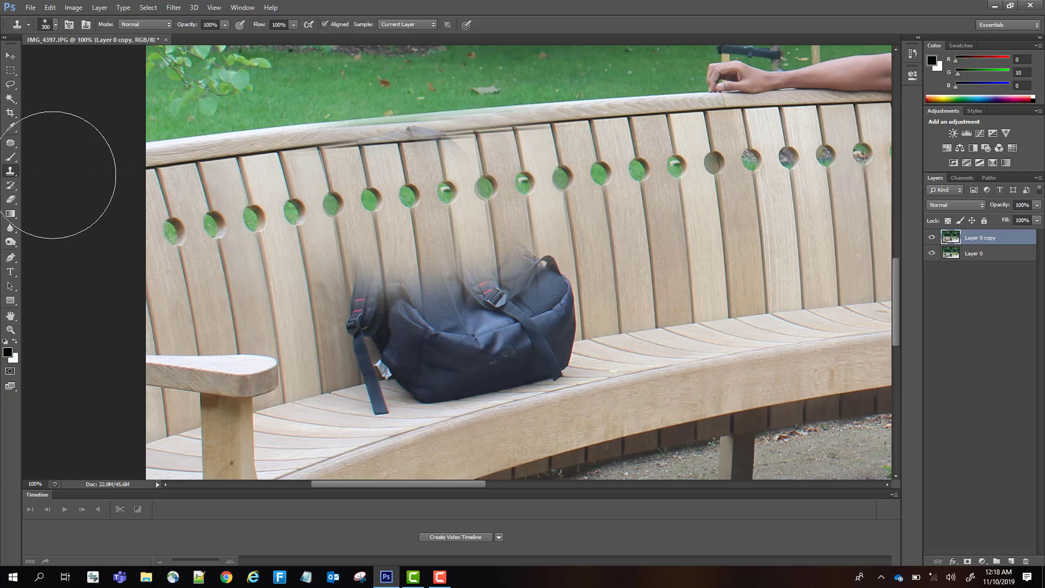
key(bracketleft)
key(bracketleft)
key(bracketleft)
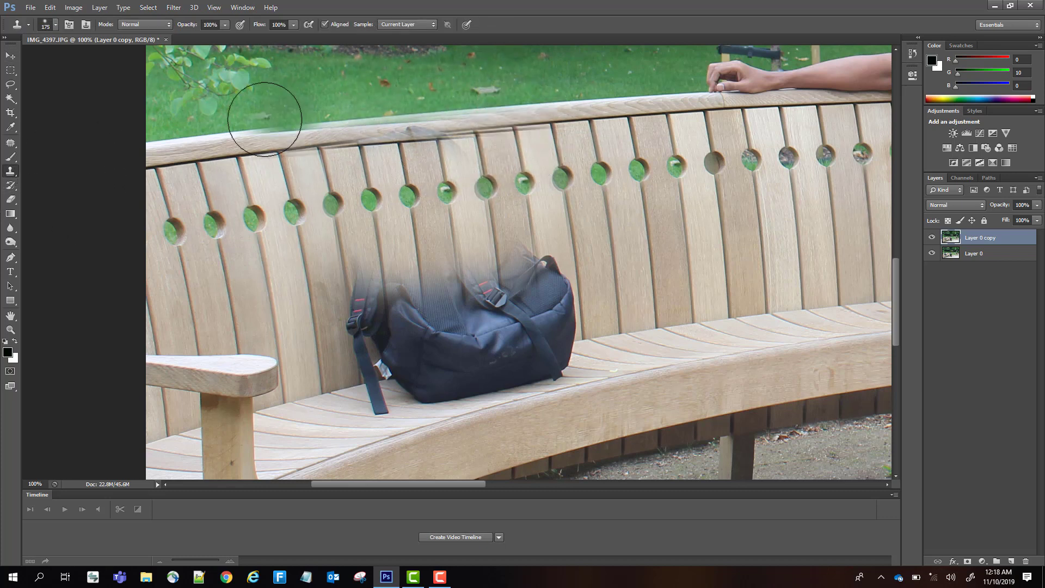
alt+click(247, 134)
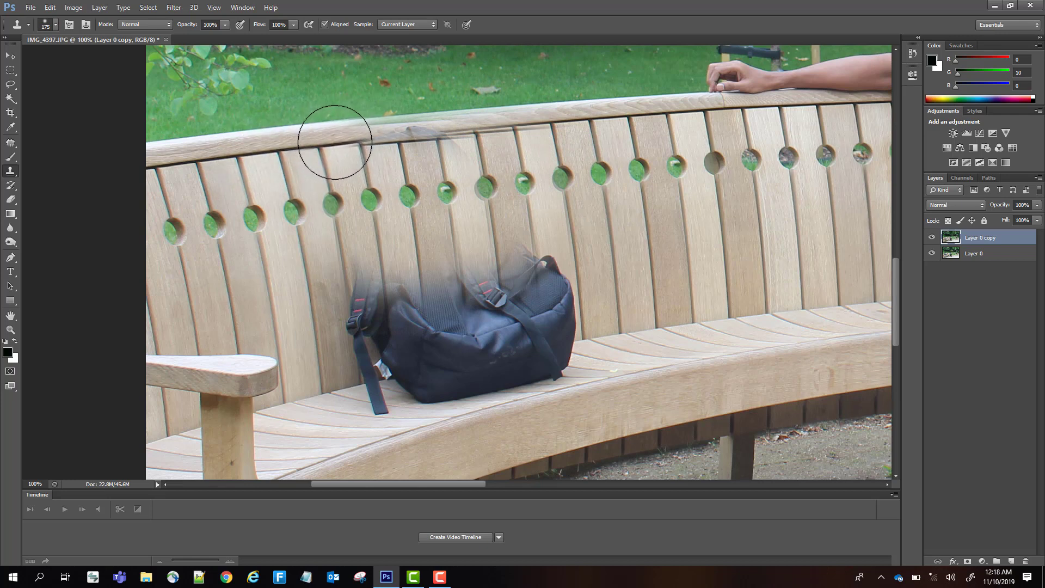
key(bracketleft)
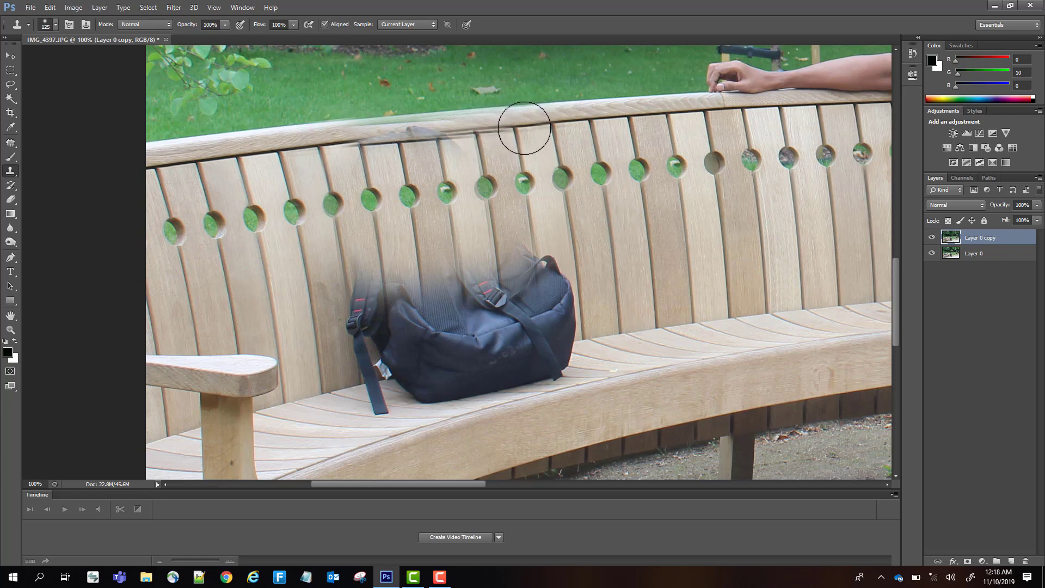
alt+click(524, 128)
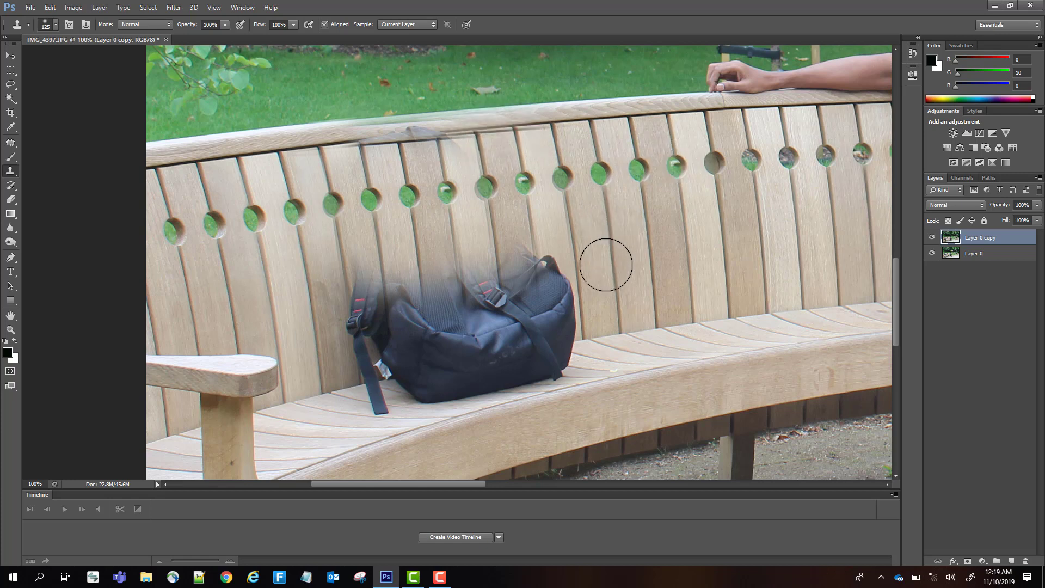
- Clone slats over the bag's corner, strap, buckle and upper half, then shrink the brush
alt+click(606, 265)
mouse_move(577, 270)
mouse_down()
mouse_move(530, 279)
mouse_move(540, 297)
mouse_up()
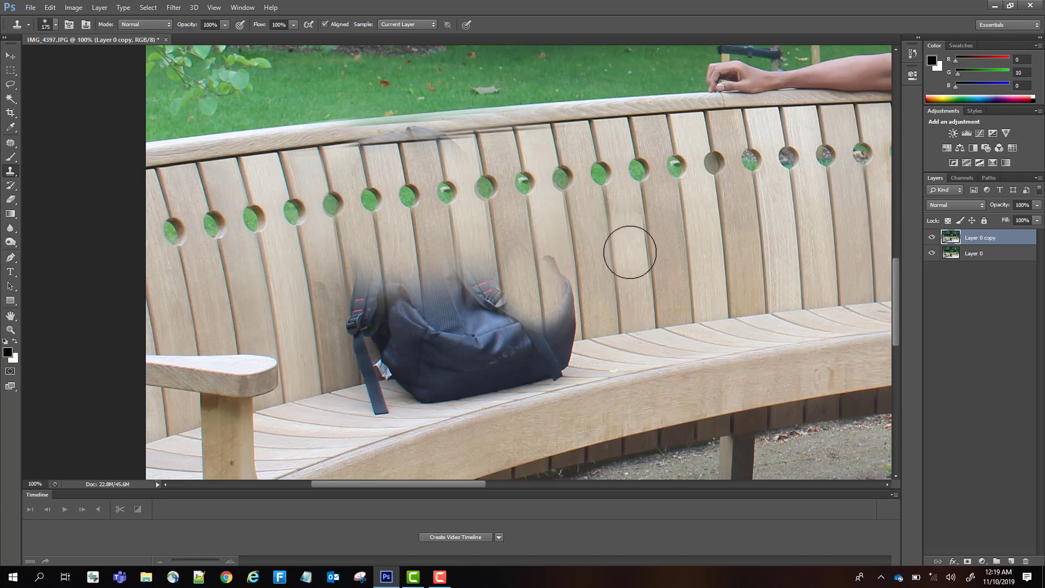
mouse_move(532, 274)
mouse_down()
mouse_move(475, 284)
mouse_move(520, 290)
mouse_up()
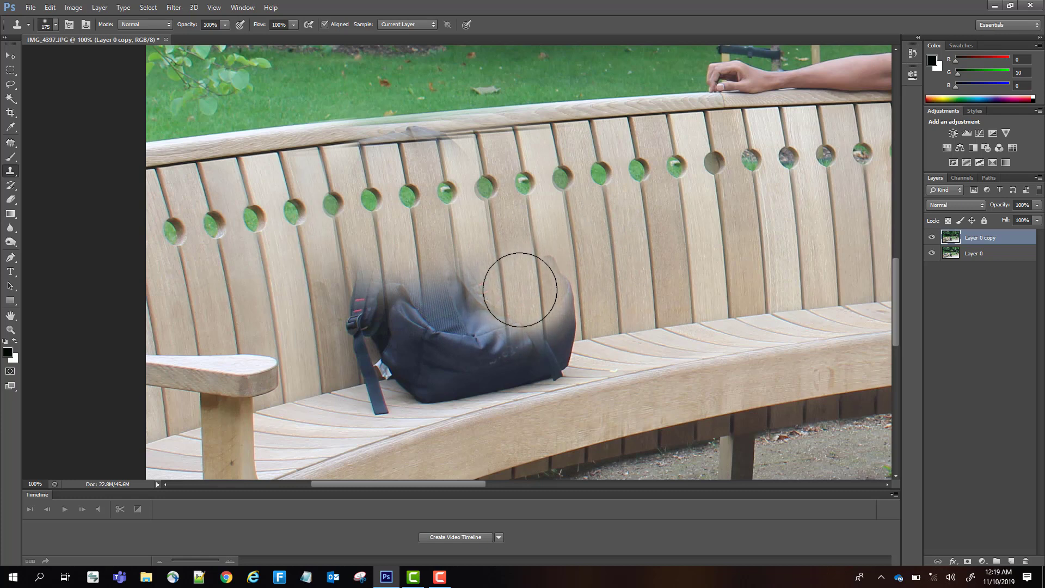
mouse_move(632, 261)
mouse_down()
mouse_move(544, 295)
mouse_move(561, 304)
mouse_up()
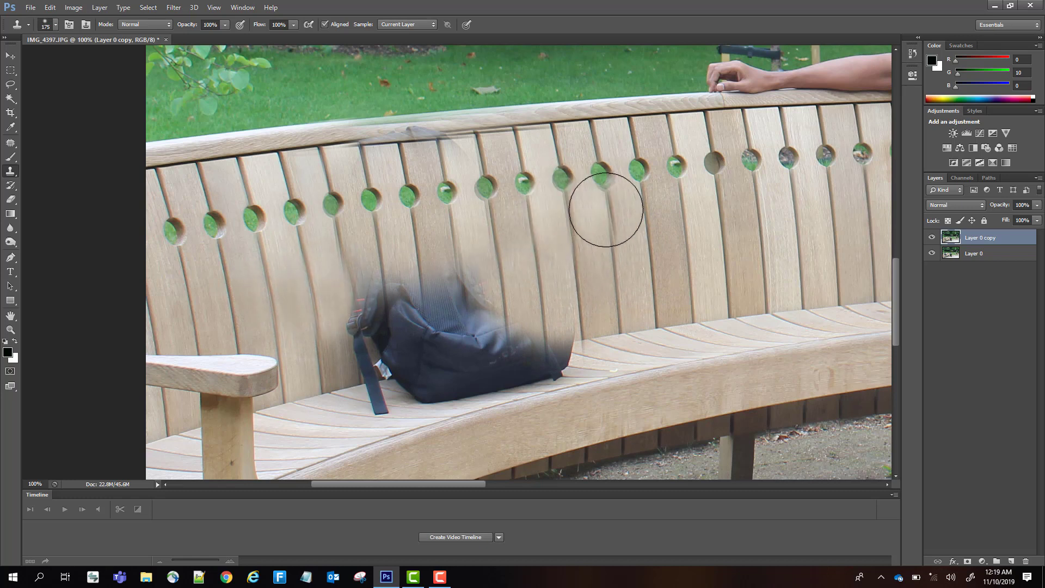
mouse_move(533, 305)
mouse_down()
mouse_move(381, 305)
mouse_move(419, 304)
mouse_up()
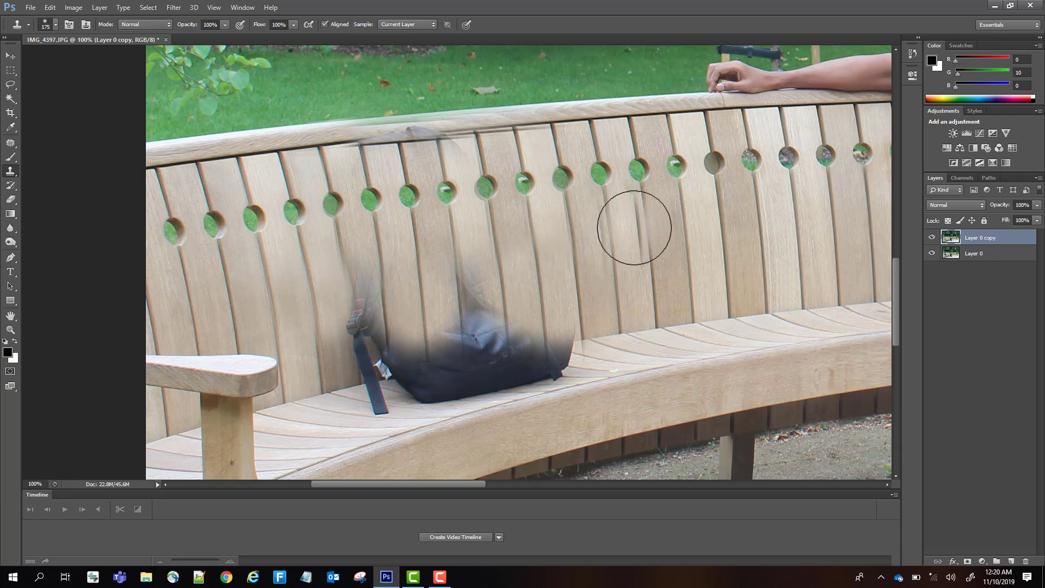
key(bracketleft)
key(bracketleft)
key(bracketleft)
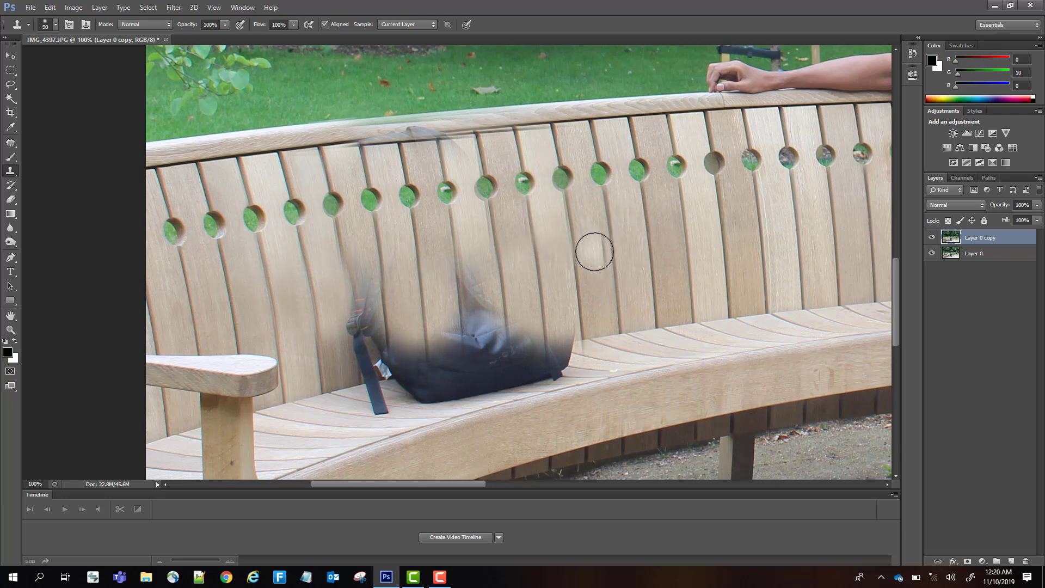
key(bracketleft)
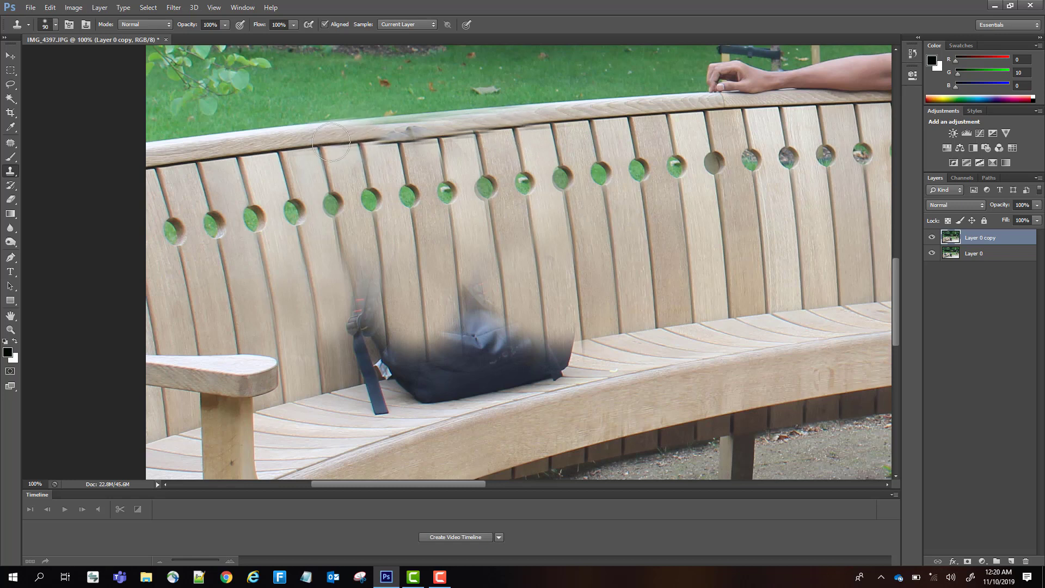
- Clean the top rail smudge and clone wood over the strap blur, undoing ghosted holes
alt+click(314, 142)
click(397, 135)
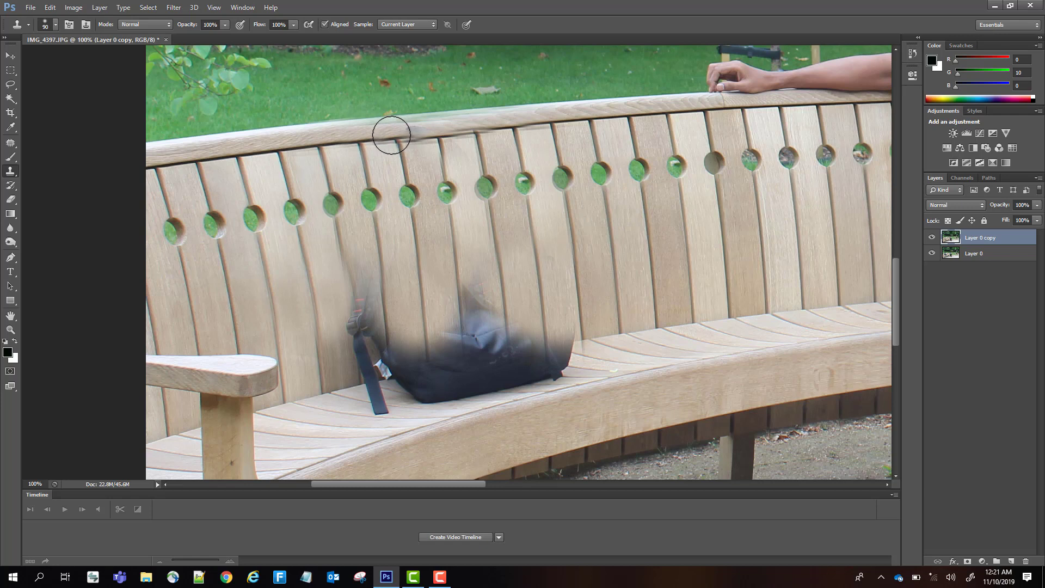
drag(393, 134, 569, 120)
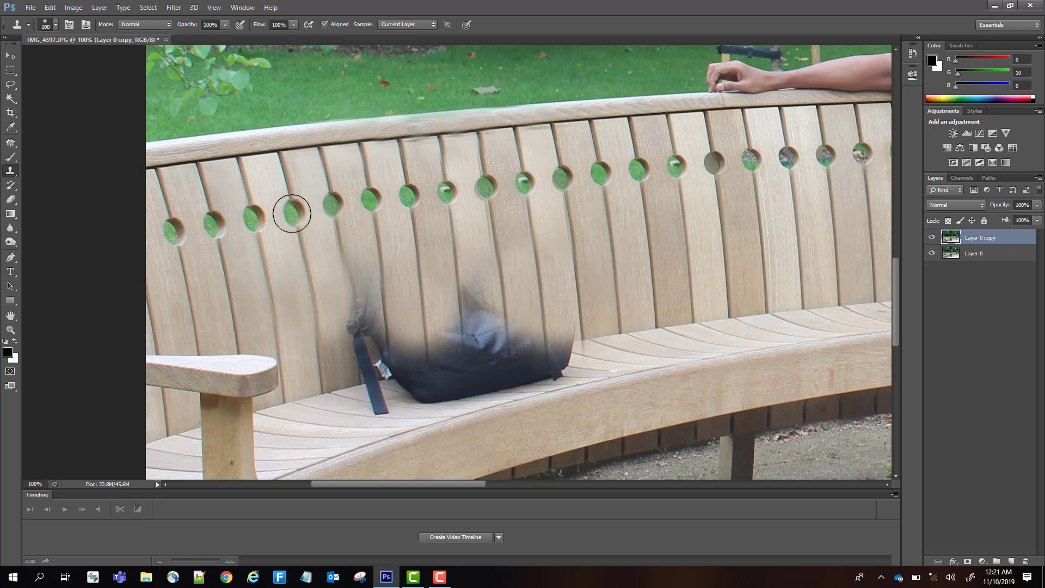
alt+click(291, 214)
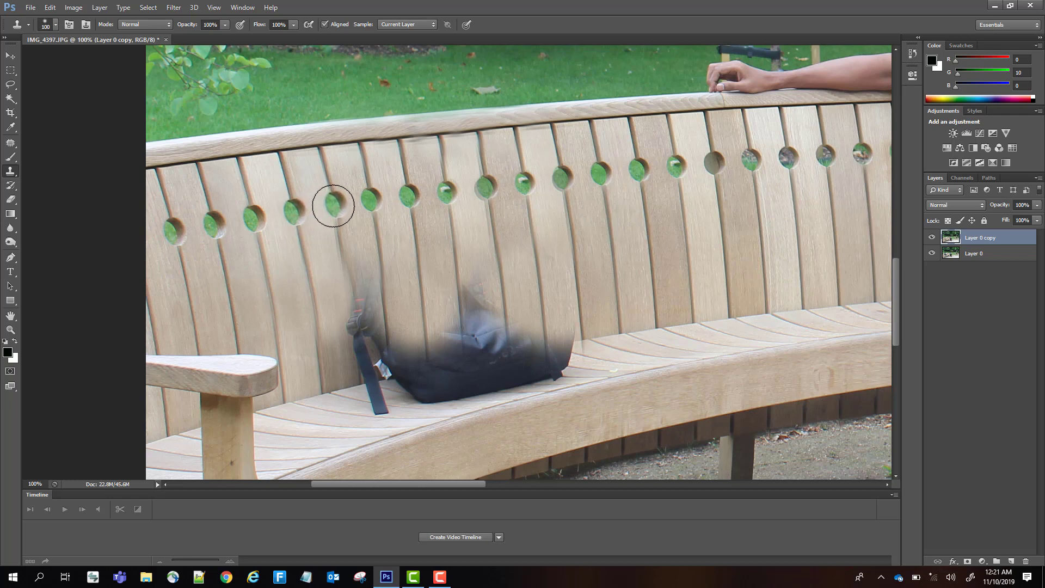
key(bracketright)
key(bracketright)
key(bracketright)
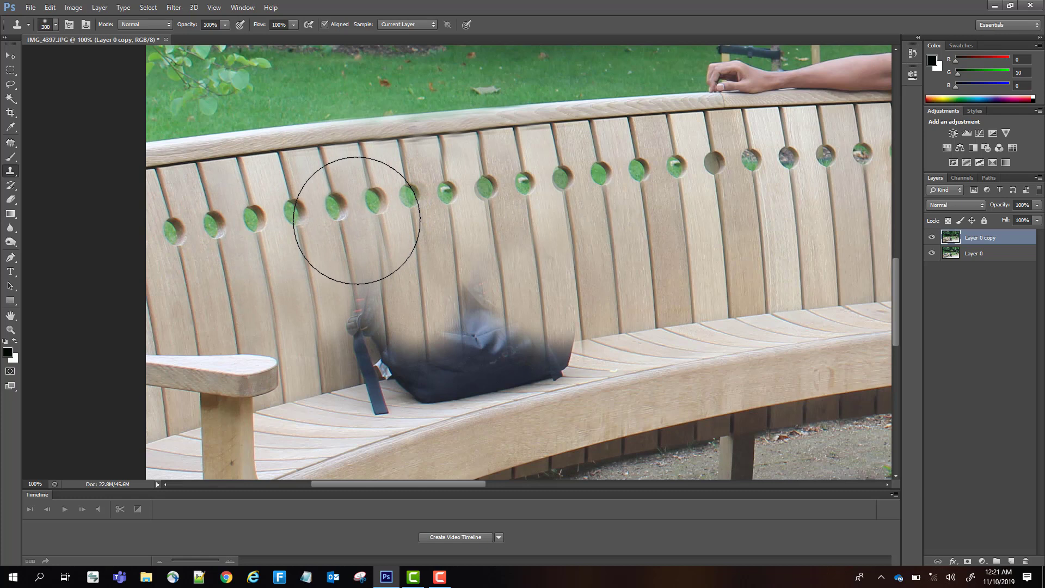
click(417, 239)
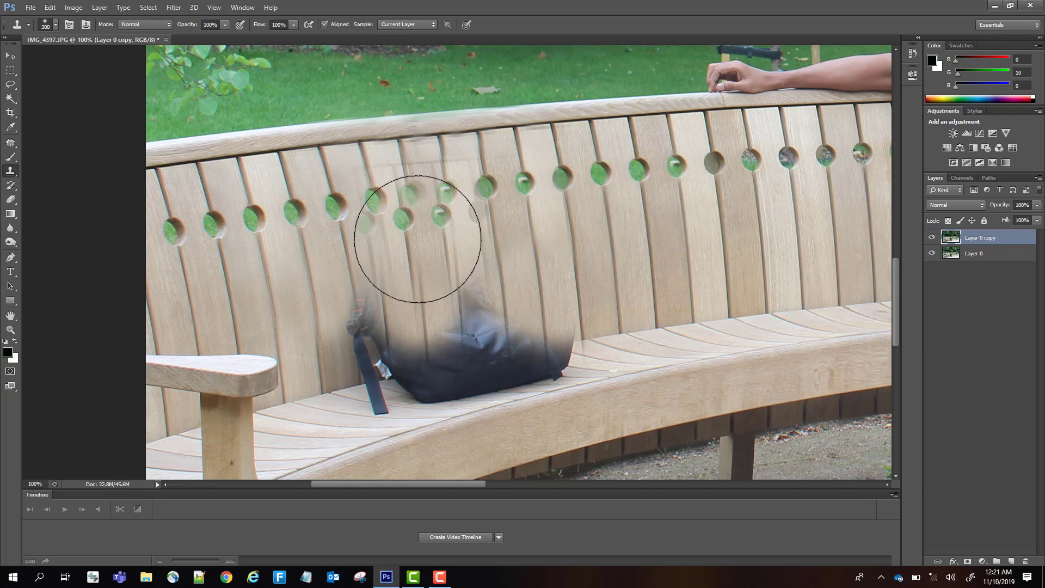
key(ctrl+z)
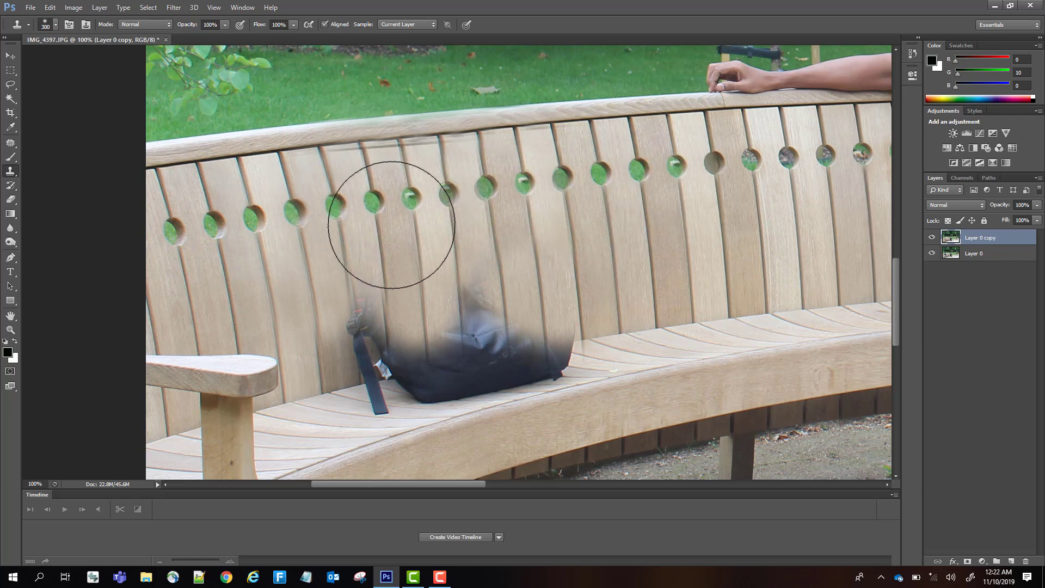
alt+click(638, 257)
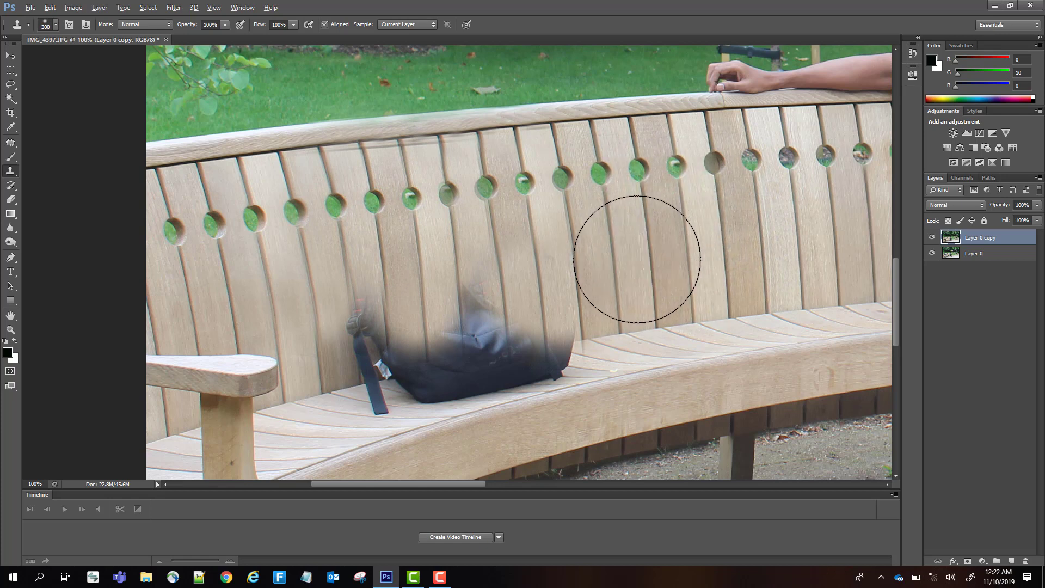
drag(378, 282, 373, 299)
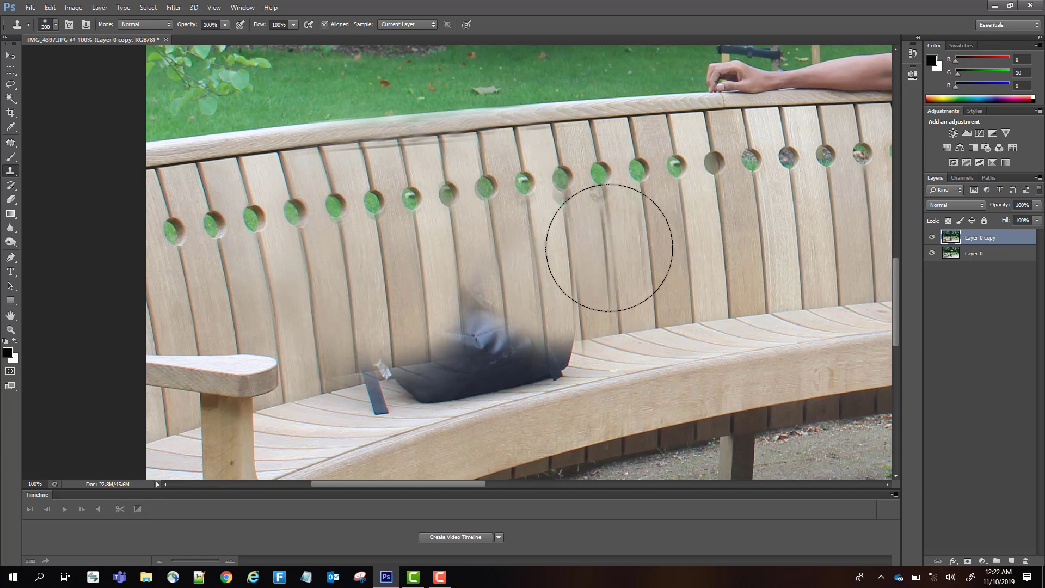
drag(612, 168, 615, 155)
key(bracketleft)
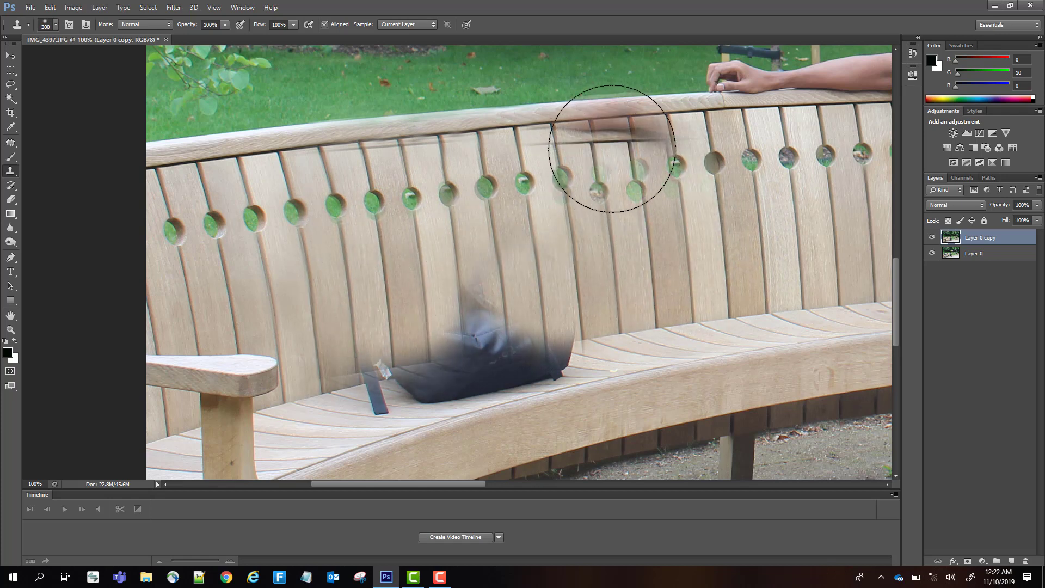
key(ctrl+z)
key(bracketleft)
key(bracketleft)
key(bracketleft)
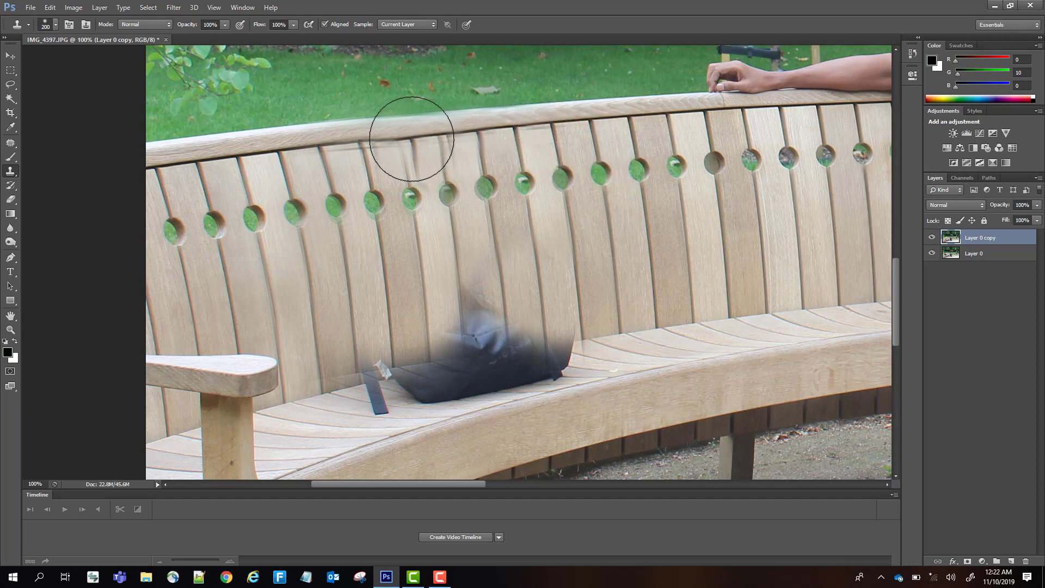
- Retouch the top rail edge with progressively finer clone strokes sampled from clean rail
drag(402, 139, 475, 128)
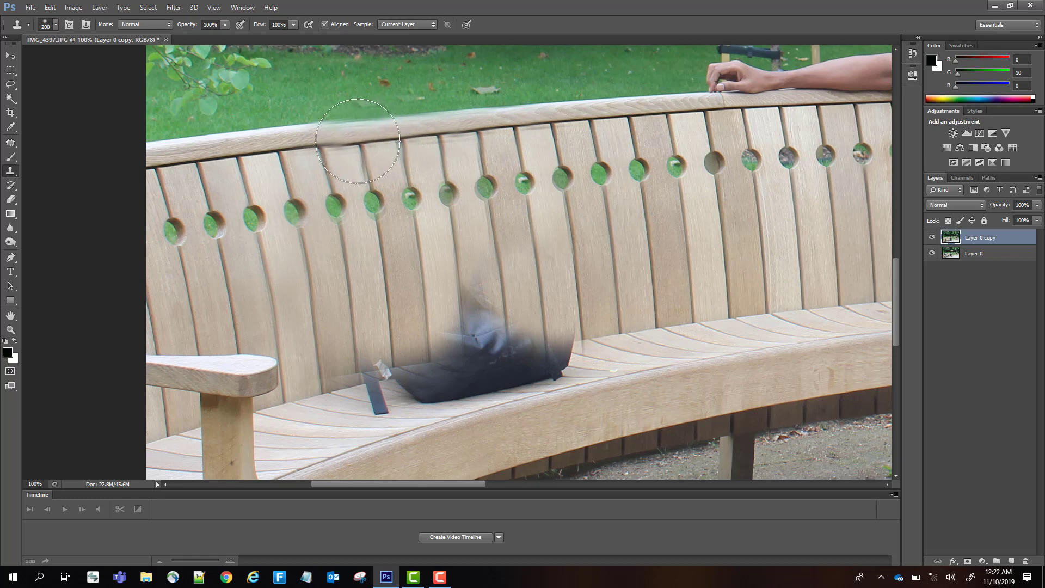
alt+click(357, 139)
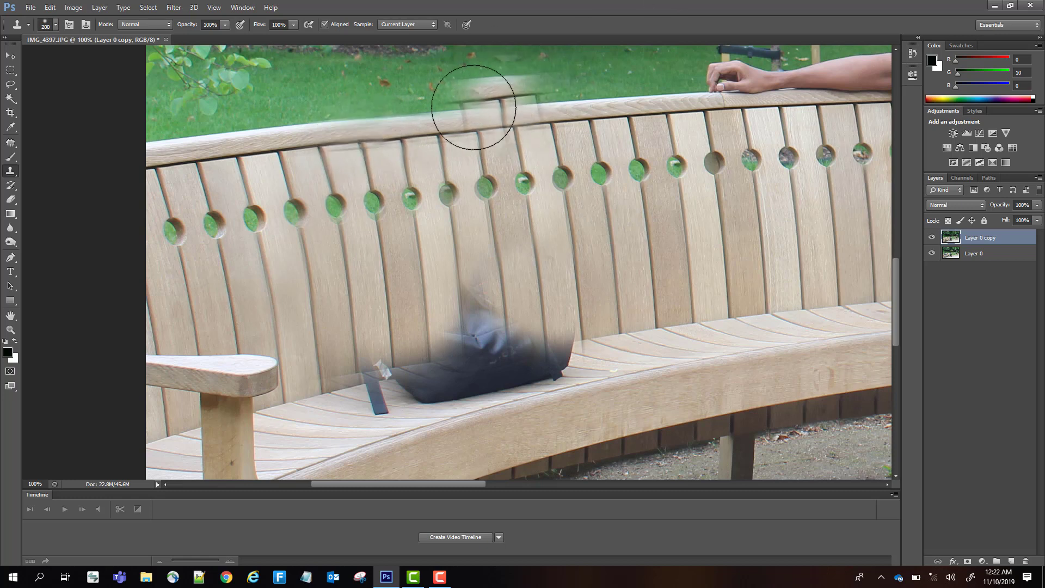
key(bracketleft)
drag(262, 135, 347, 135)
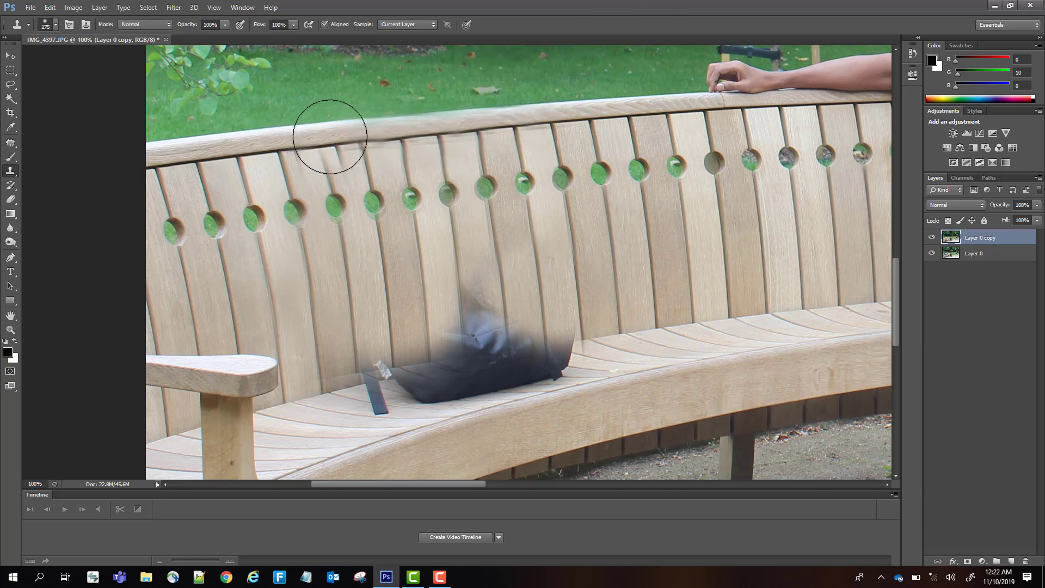
key(bracketleft)
key(bracketleft)
key(bracketleft)
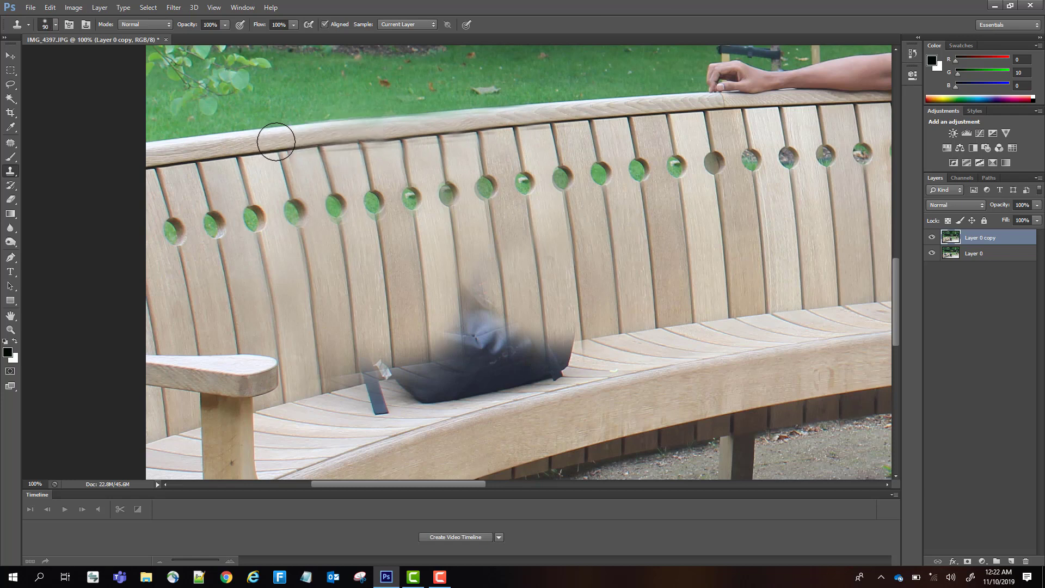
drag(275, 141, 360, 131)
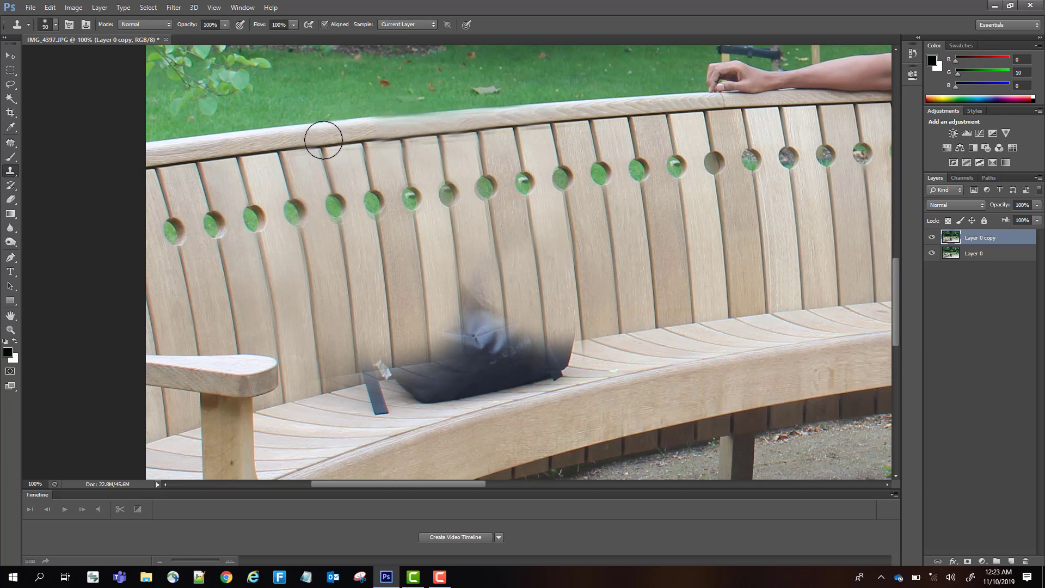
drag(323, 140, 406, 134)
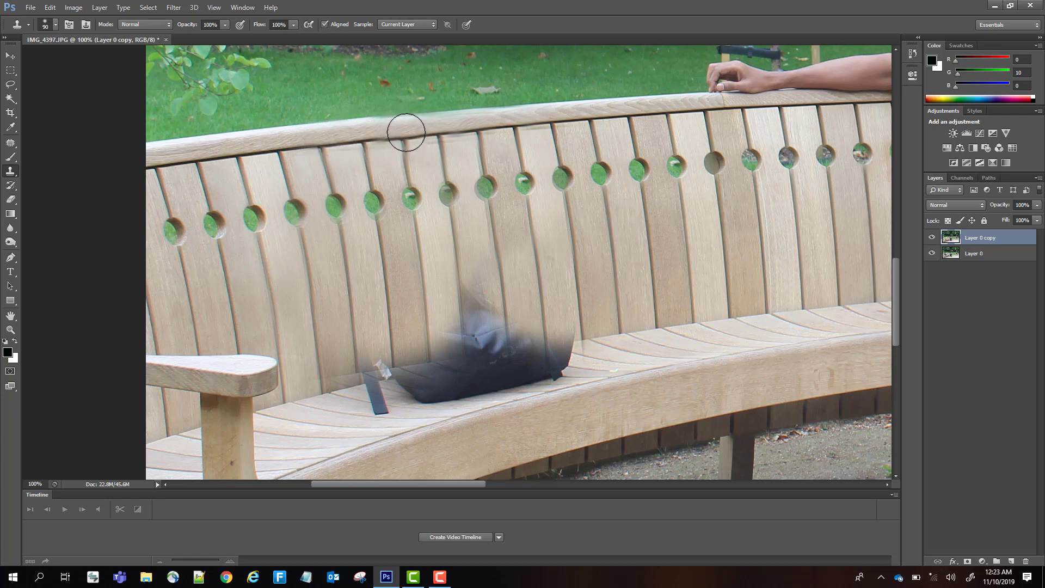
mouse_move(477, 123)
mouse_down()
mouse_move(515, 117)
mouse_move(439, 117)
mouse_up()
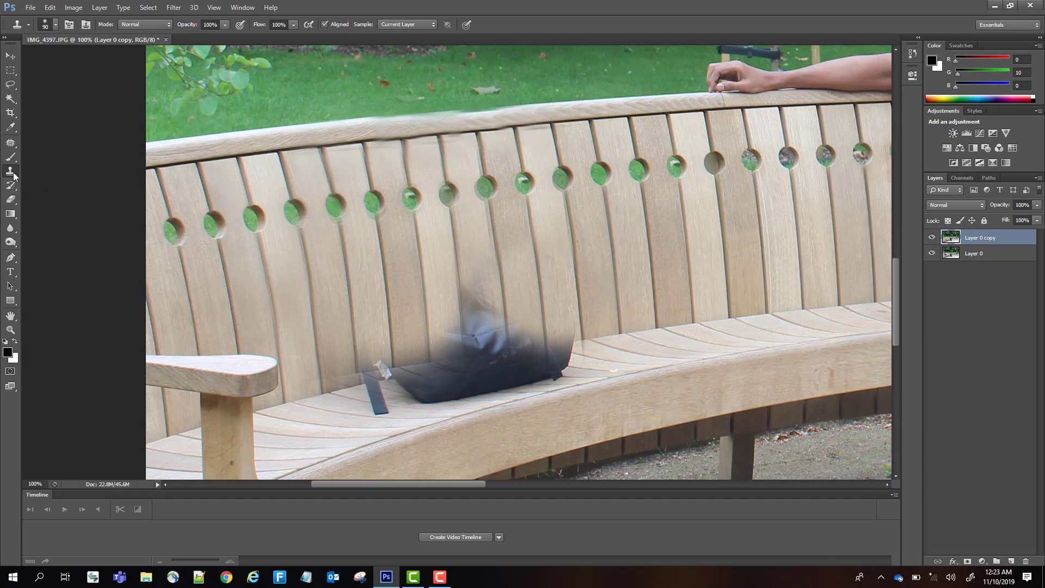
- Patch the uneven top rail stretch with clean rail from the right, then deselect
click(10, 144)
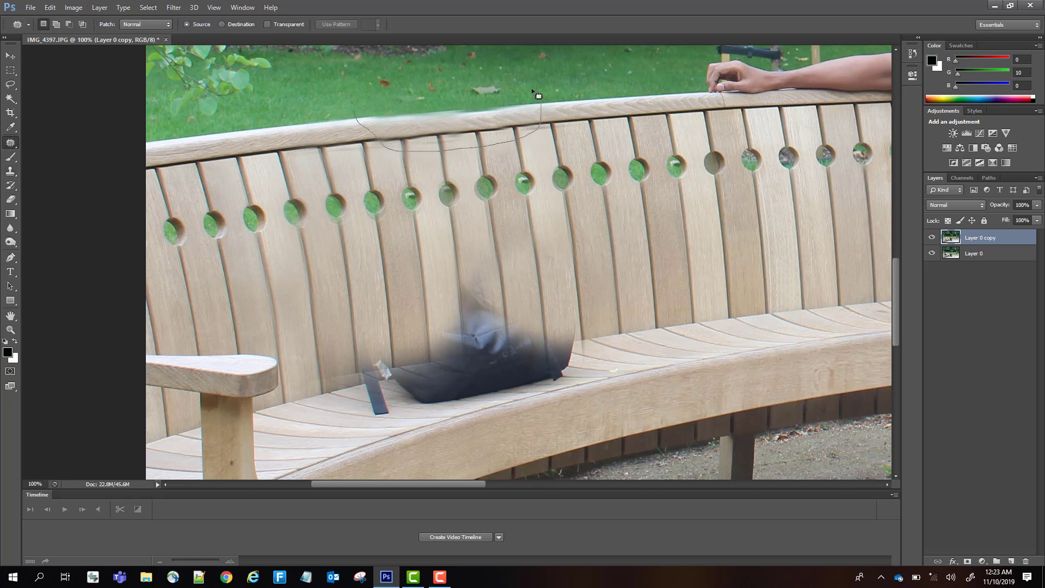
drag(353, 120, 351, 116)
drag(475, 116, 600, 109)
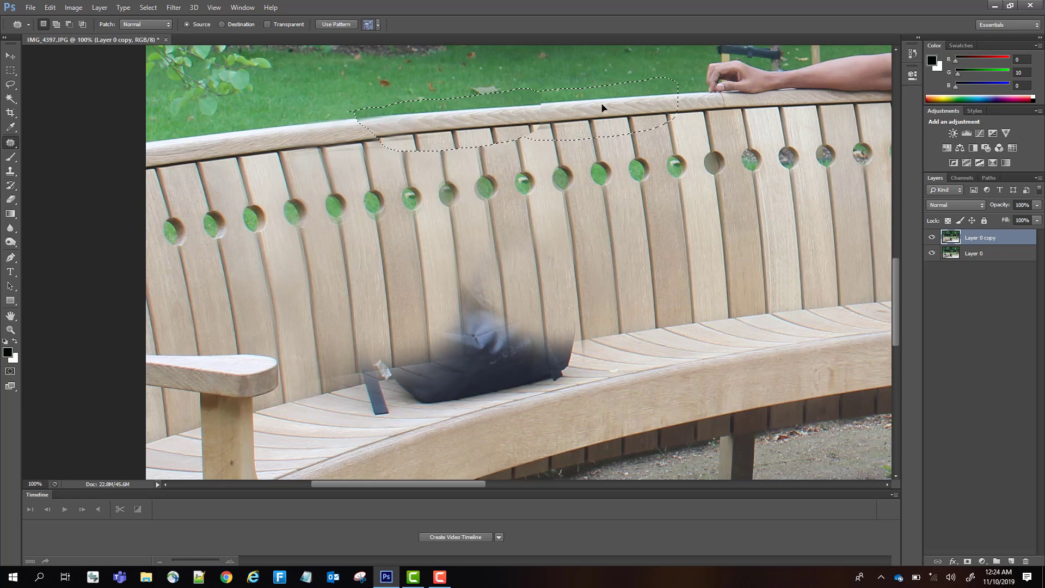
drag(601, 109, 619, 107)
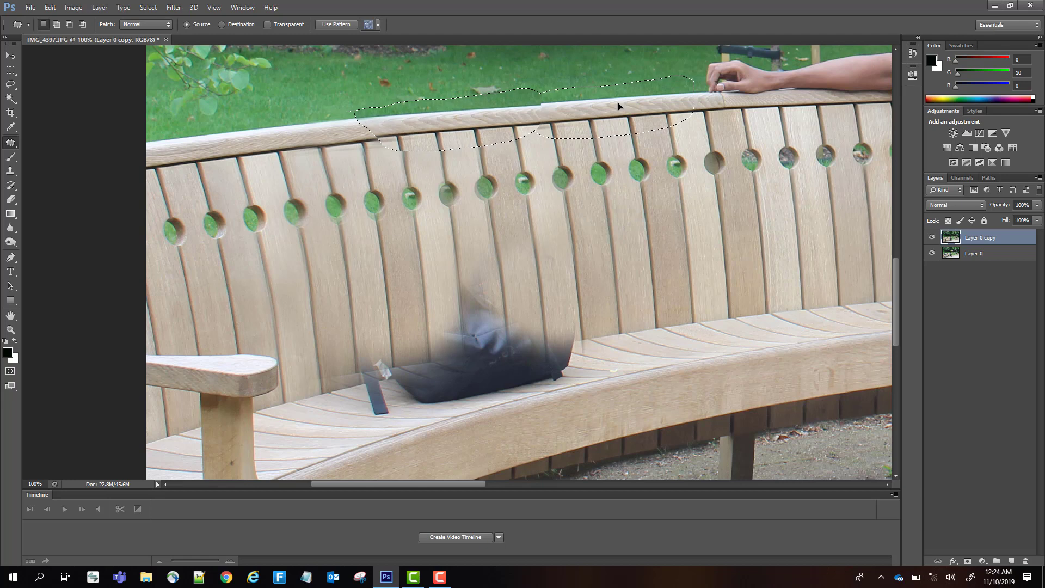
drag(619, 106, 618, 106)
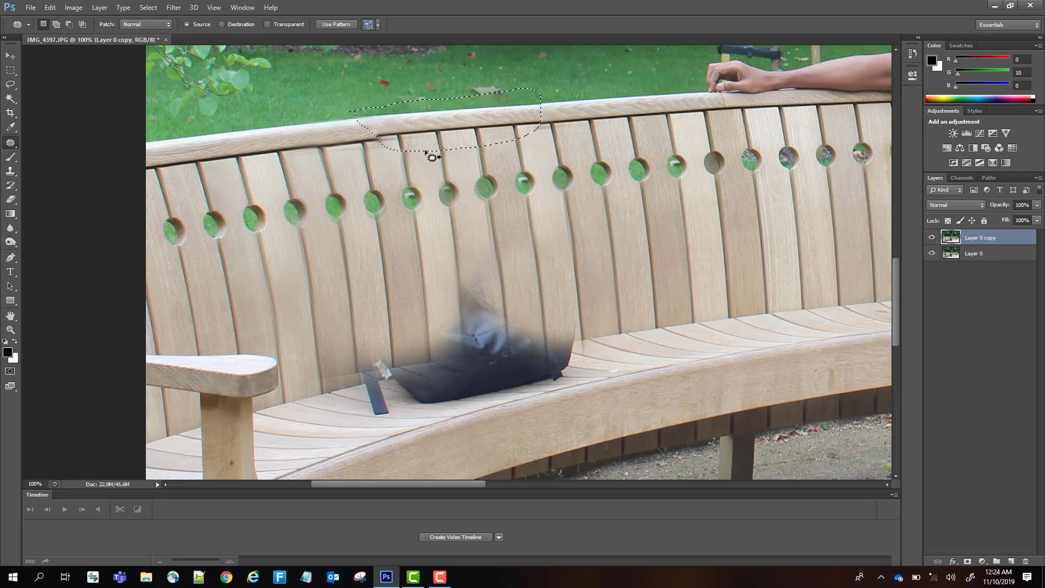
key(ctrl+d)
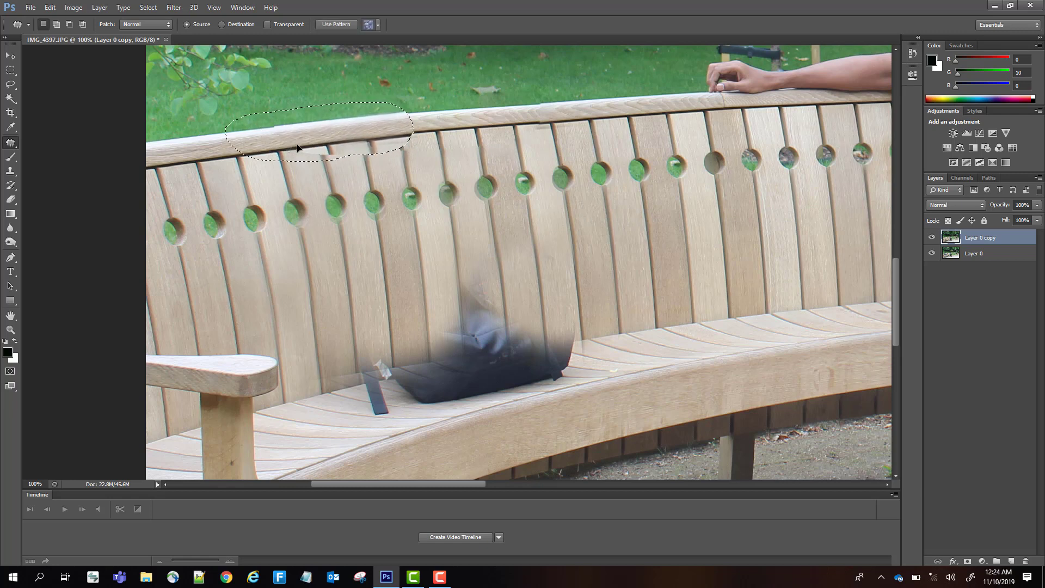
mouse_move(305, 112)
shift+mouse_down()
mouse_move(316, 154)
mouse_move(269, 150)
shift+mouse_up()
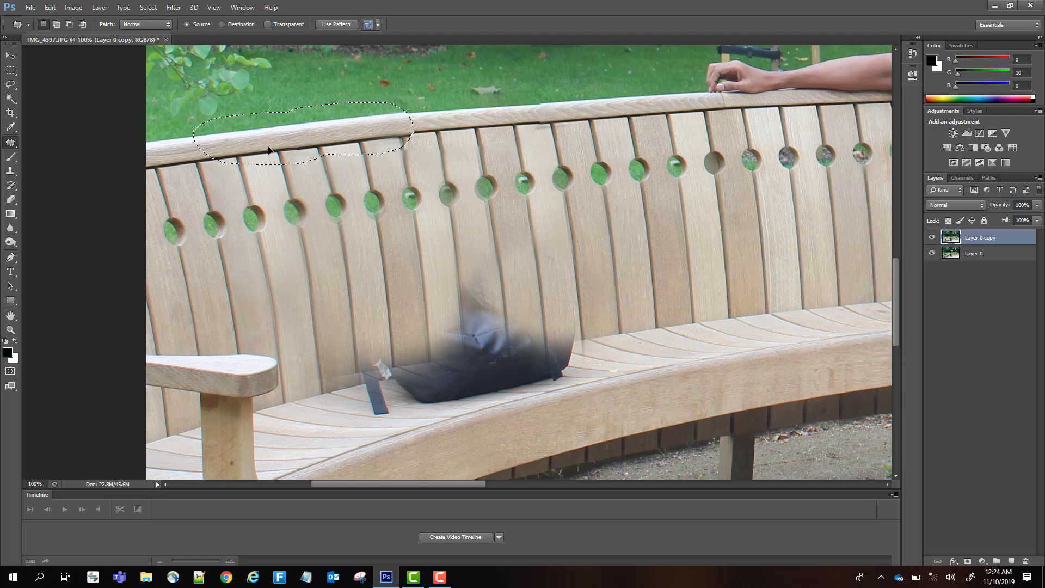
key(ctrl+z)
key(ctrl+d)
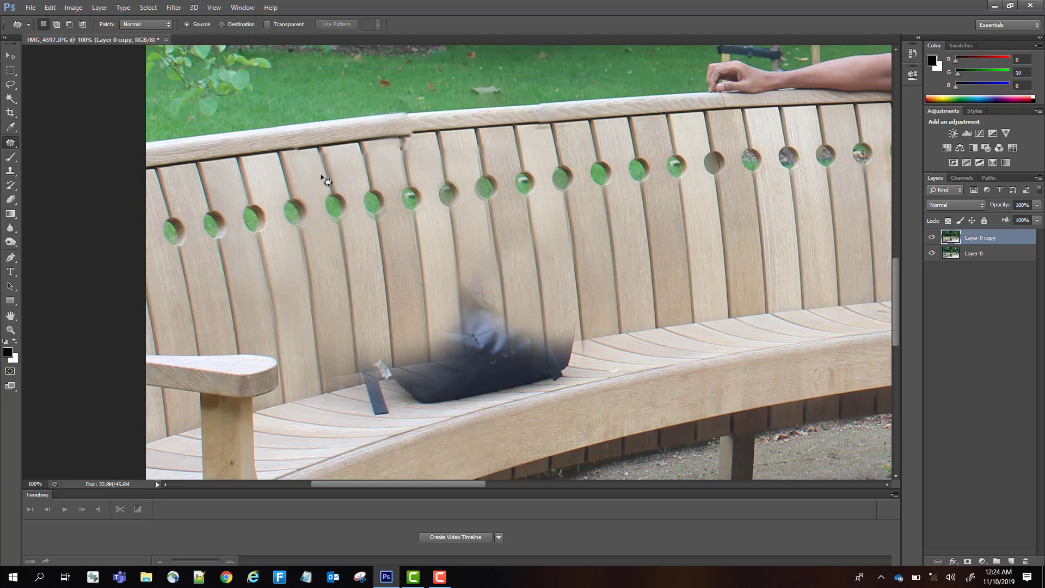
- Clone wood to smooth the top rail seam and hide the strap beside the armrest
key(s)
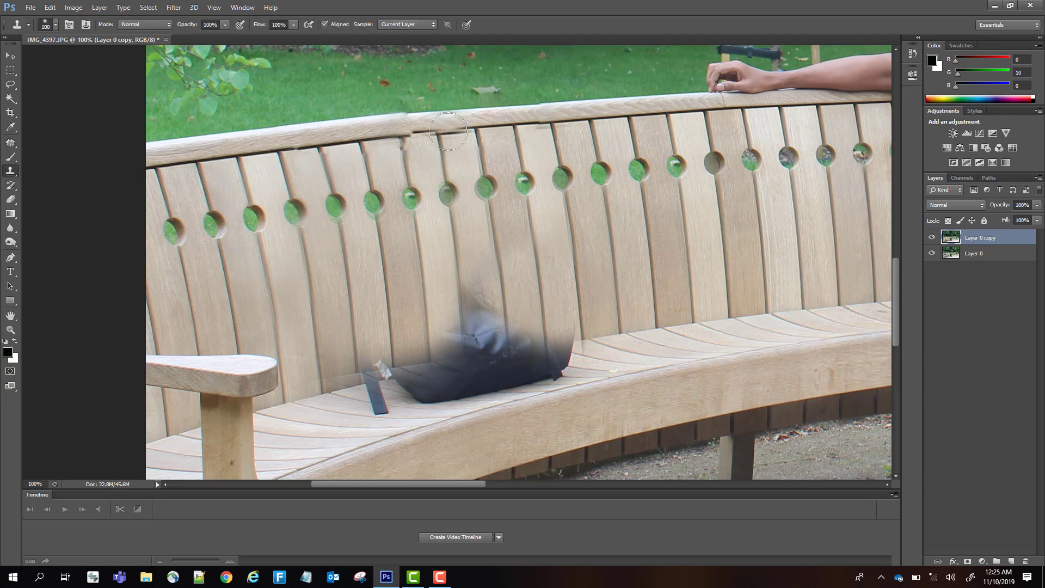
mouse_move(443, 130)
mouse_down()
mouse_move(471, 126)
mouse_move(392, 134)
mouse_move(494, 133)
mouse_move(443, 121)
mouse_move(404, 130)
mouse_up()
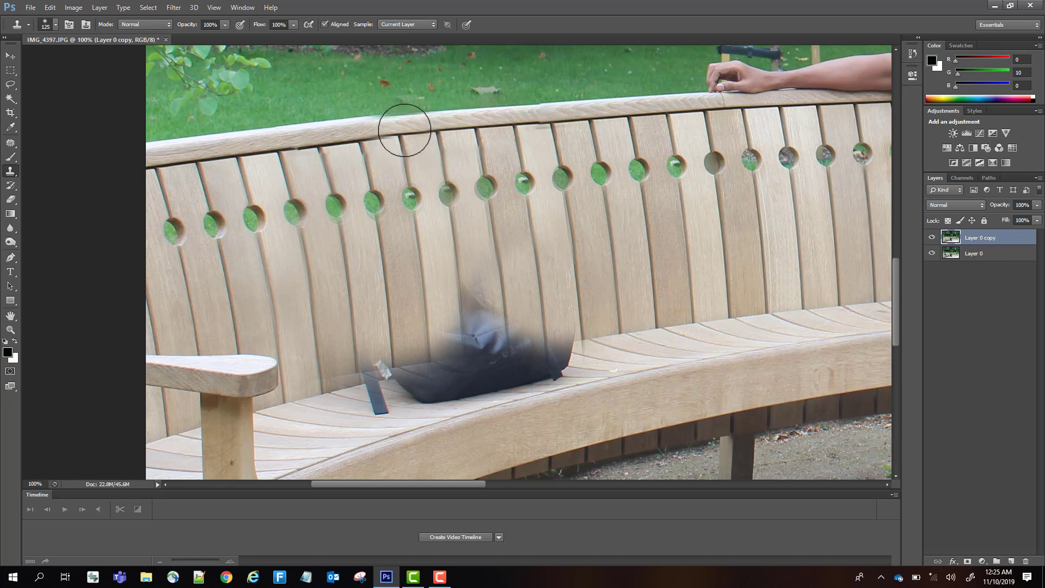
mouse_move(320, 401)
mouse_down()
mouse_move(399, 379)
mouse_move(320, 392)
mouse_move(359, 380)
mouse_up()
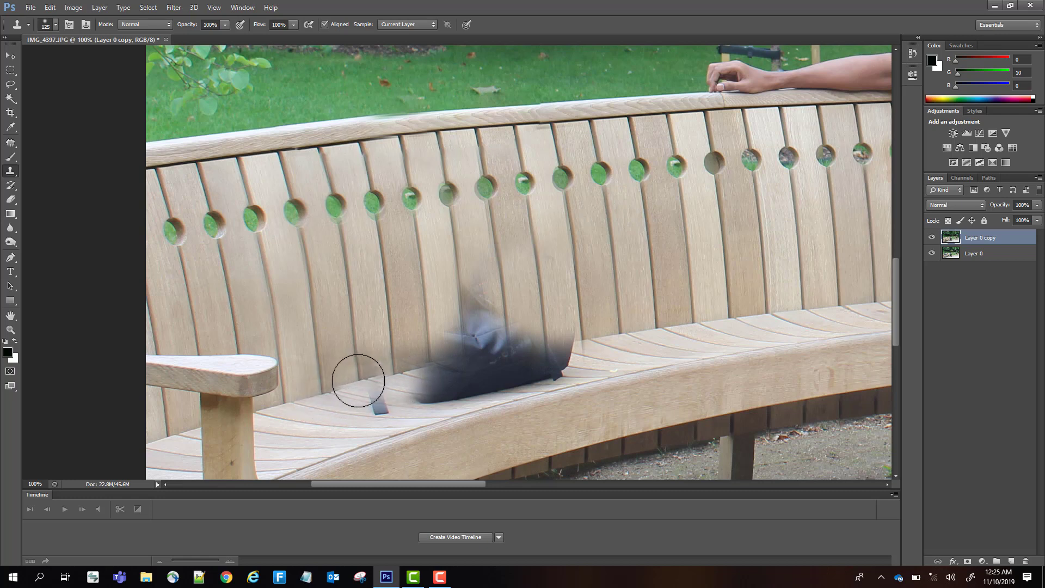
- Clone wood over the bag's top and right edge on the seat
drag(551, 346, 562, 344)
click(487, 355)
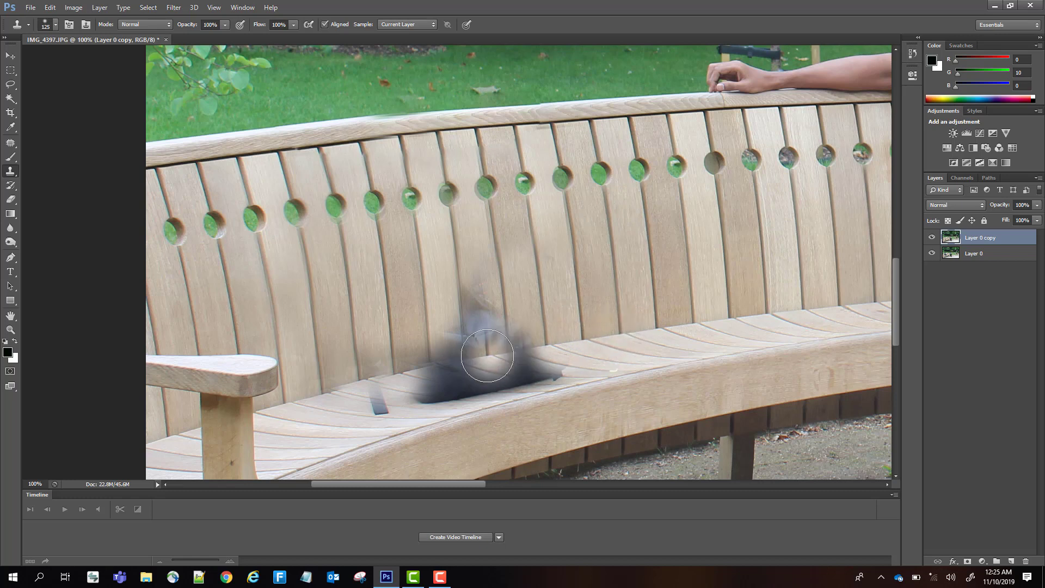
drag(487, 355, 516, 351)
mouse_move(512, 352)
mouse_down()
mouse_move(599, 343)
mouse_move(555, 367)
mouse_up()
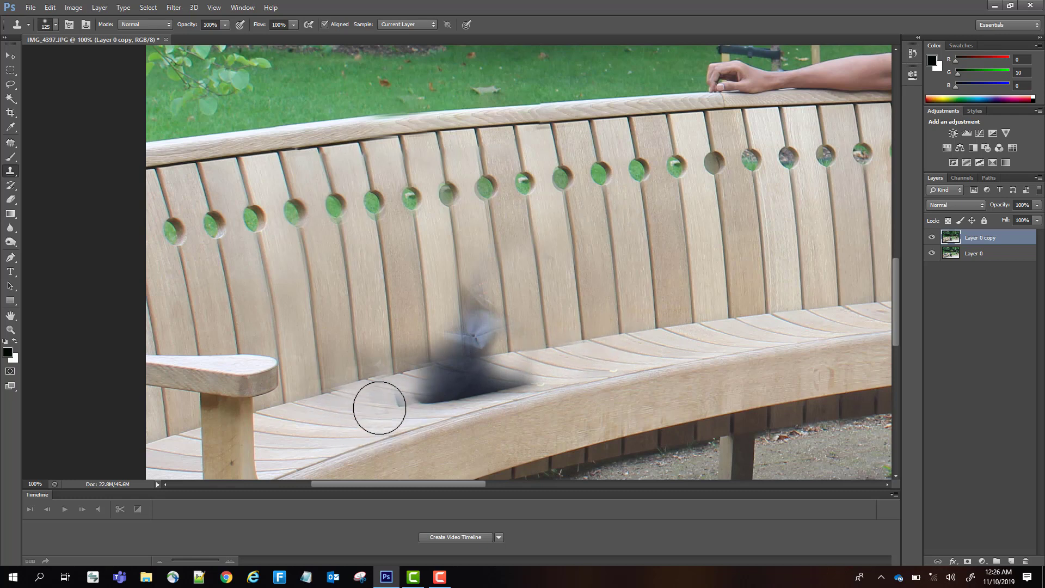
- Lighten the dark seat smear and clone slats over the blurry bird on the bench back
mouse_move(378, 403)
mouse_down()
mouse_move(396, 405)
mouse_move(354, 409)
mouse_move(430, 389)
mouse_move(438, 398)
mouse_up()
drag(562, 361, 487, 378)
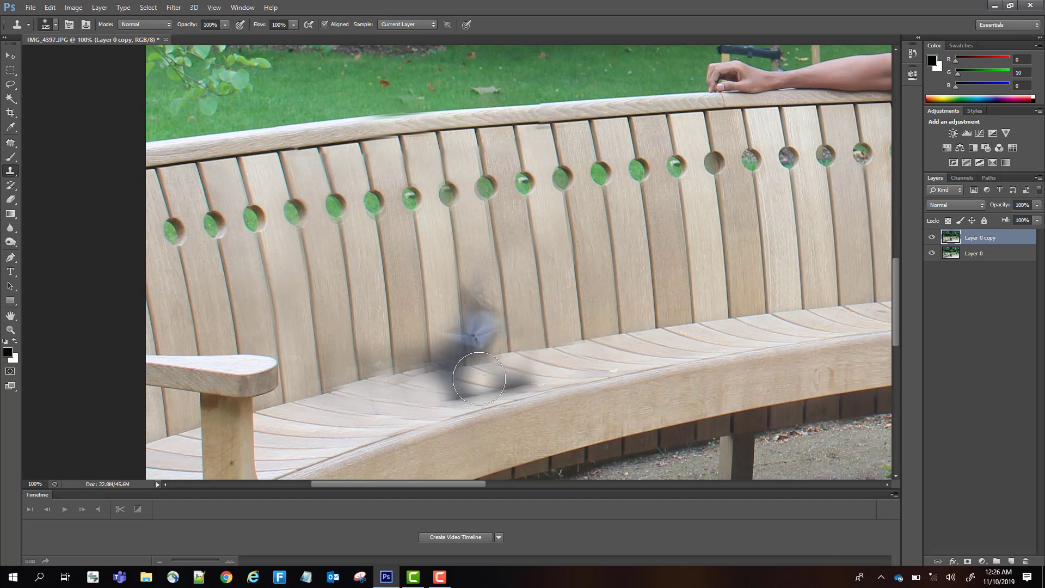
key(ctrl+z)
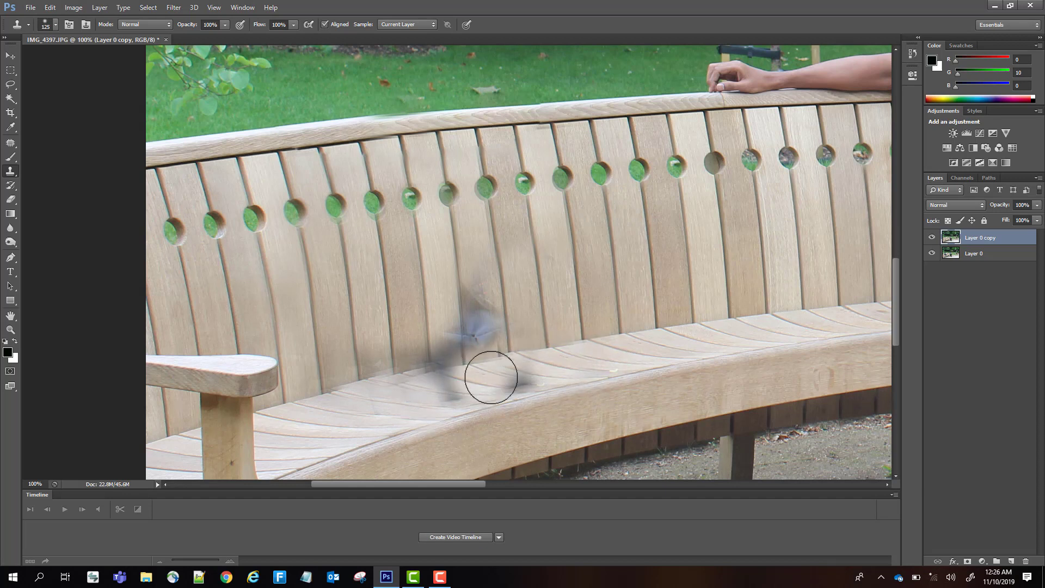
mouse_move(580, 384)
mouse_down()
mouse_move(341, 427)
mouse_move(416, 422)
mouse_move(484, 401)
mouse_up()
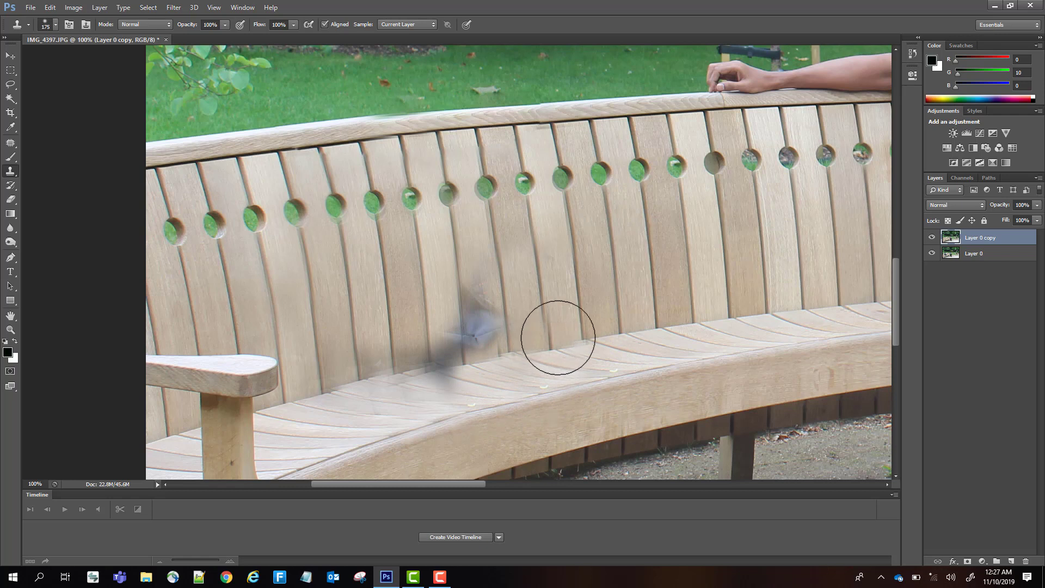
key(bracketright)
key(bracketright)
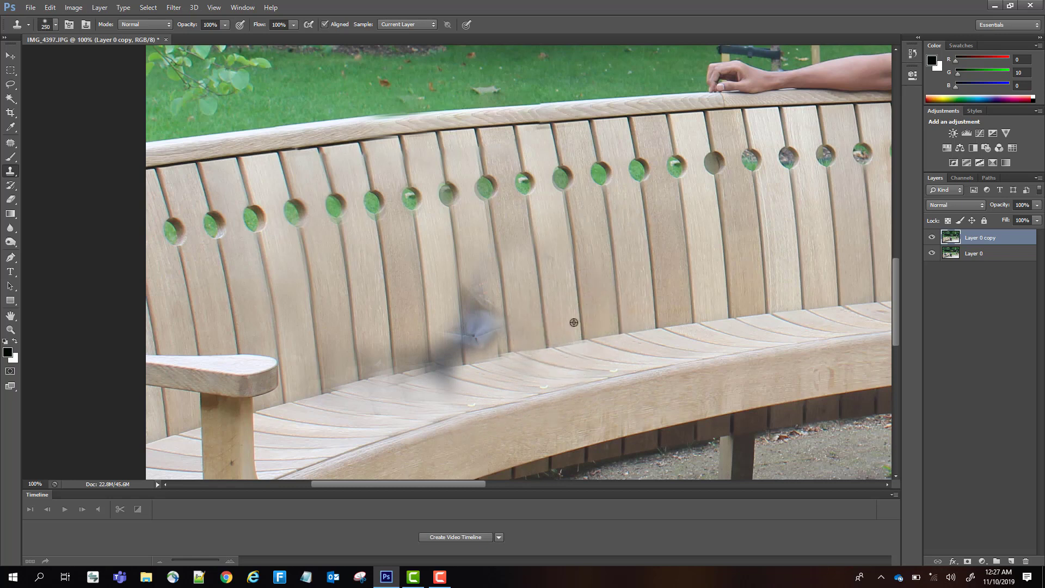
mouse_move(473, 327)
mouse_down()
mouse_move(460, 334)
mouse_move(541, 275)
mouse_move(467, 294)
mouse_up()
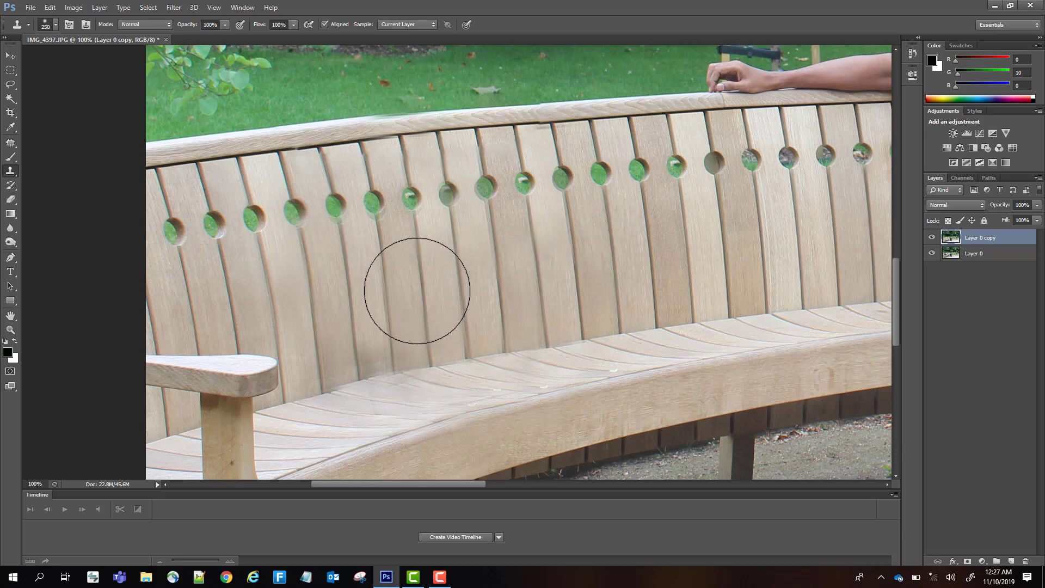
- Stamp wood over leftover marks on the backrest, the seat and a backrest hole, undoing the last dab
click(418, 290)
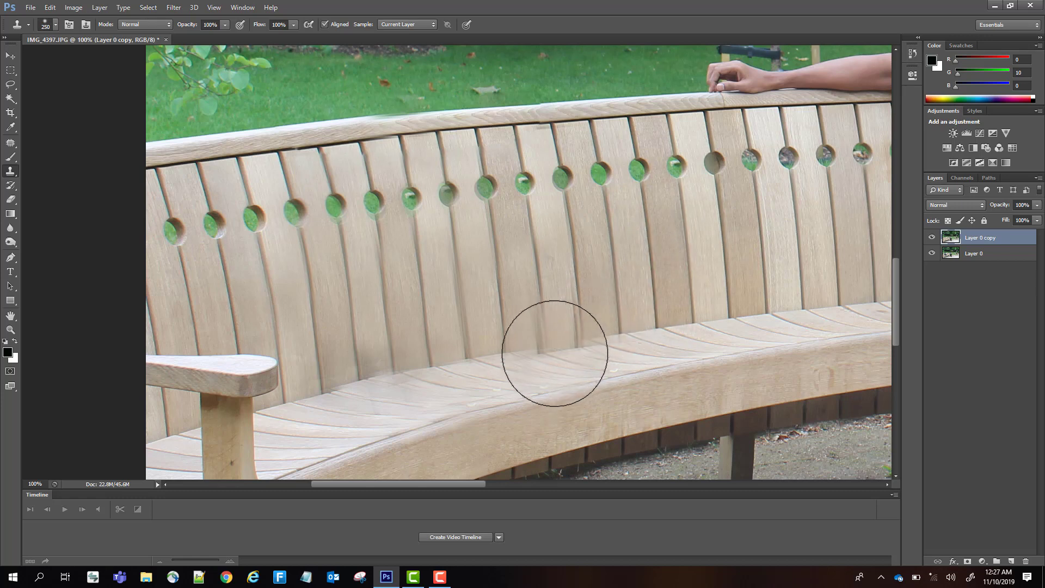
key([)
key([)
key([)
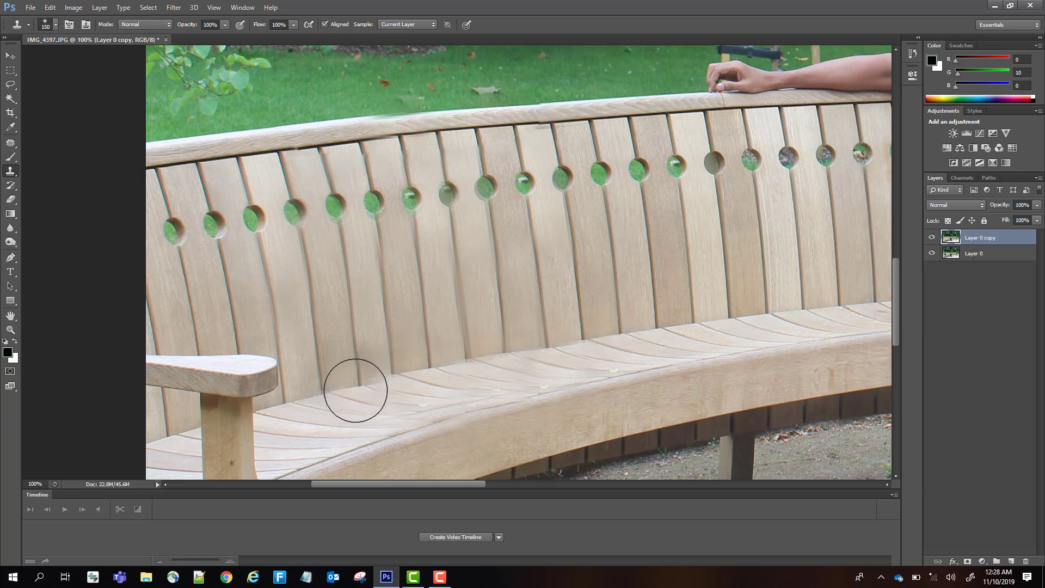
click(356, 389)
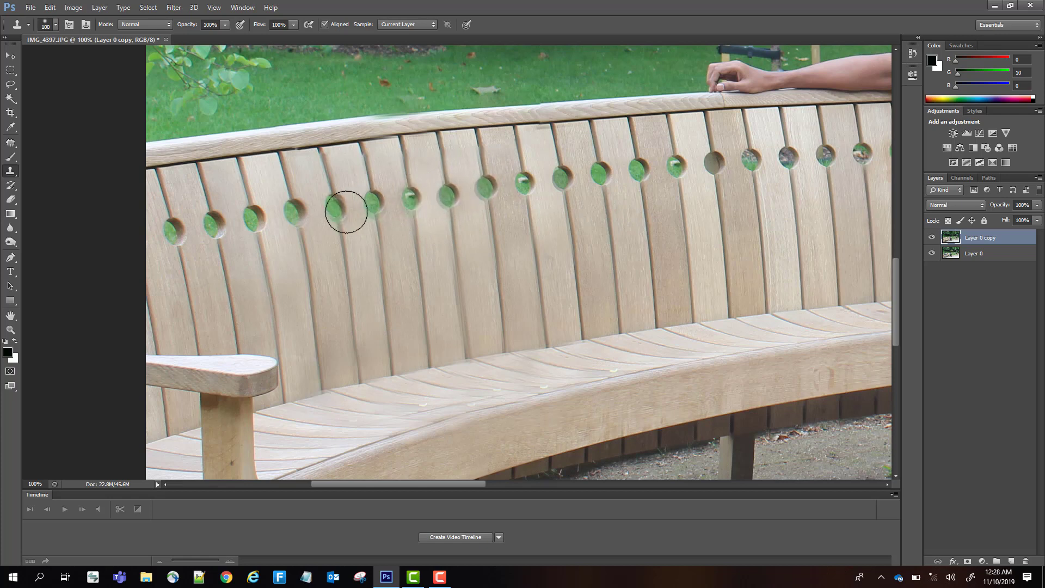
click(412, 200)
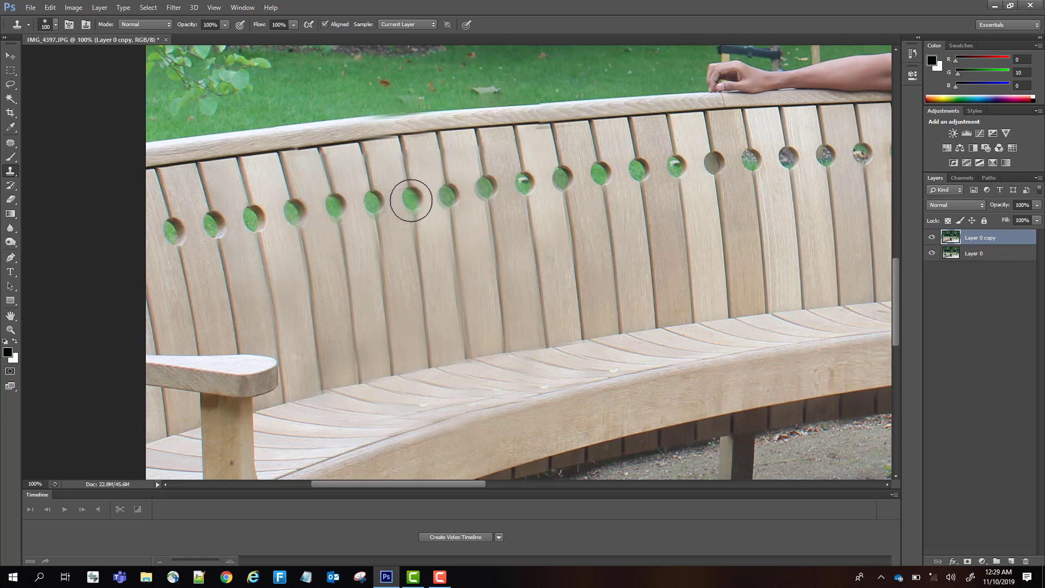
key(ctrl+z)
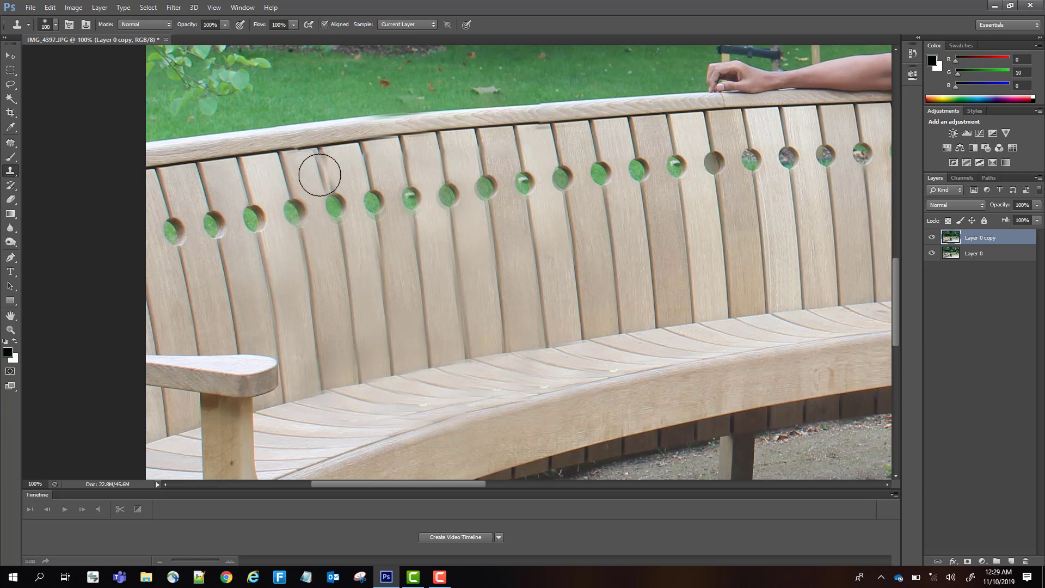
- Patch a strip of backrest holes with wood from further right
key(j)
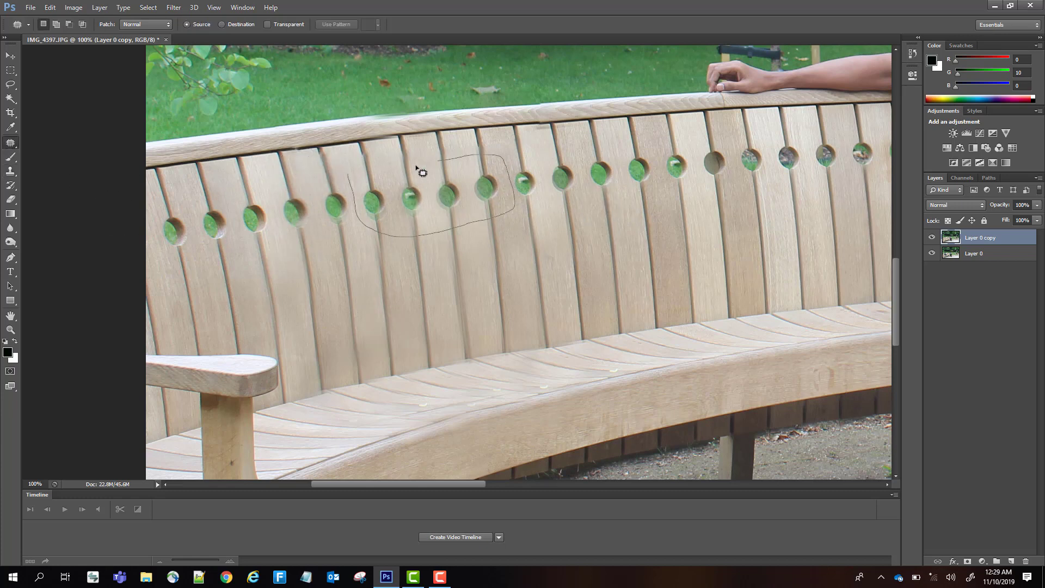
mouse_move(422, 172)
mouse_down()
mouse_move(349, 177)
mouse_move(608, 182)
mouse_up()
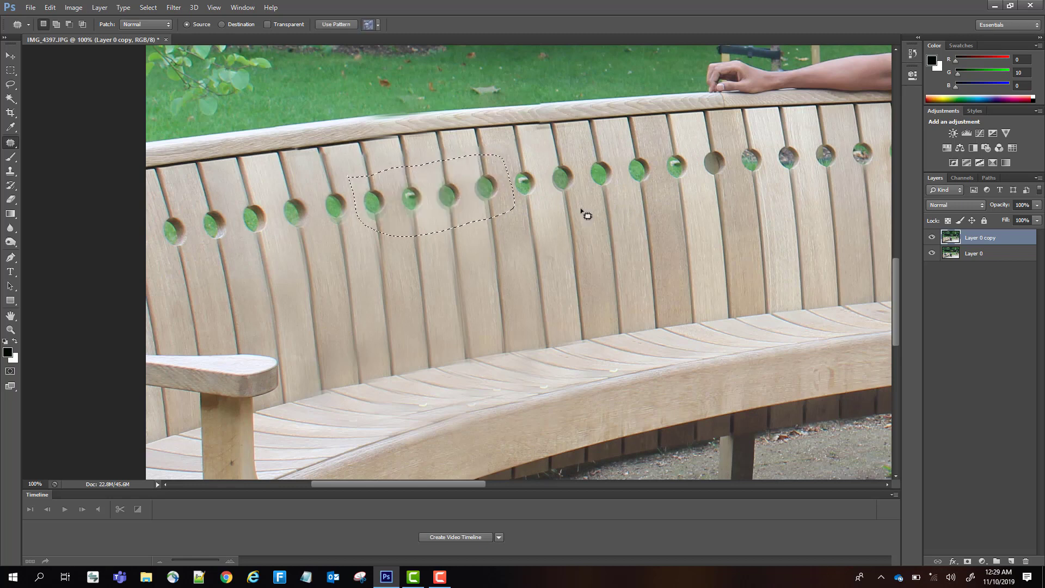
drag(507, 194, 689, 171)
key(ctrl+d)
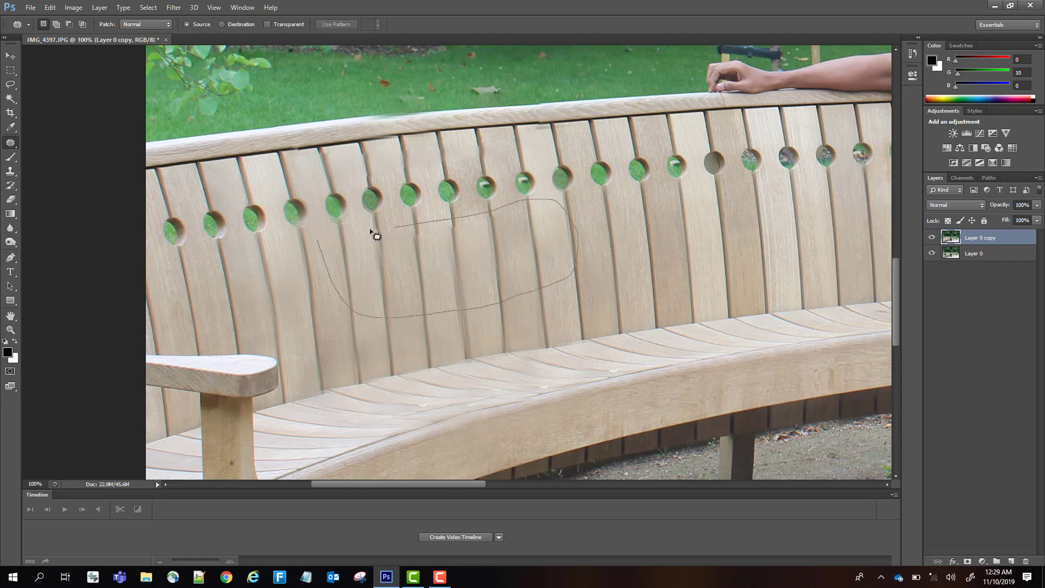
- Patch a large backrest area and the area below the centre holes with clean slats
drag(377, 236, 384, 233)
drag(443, 264, 708, 234)
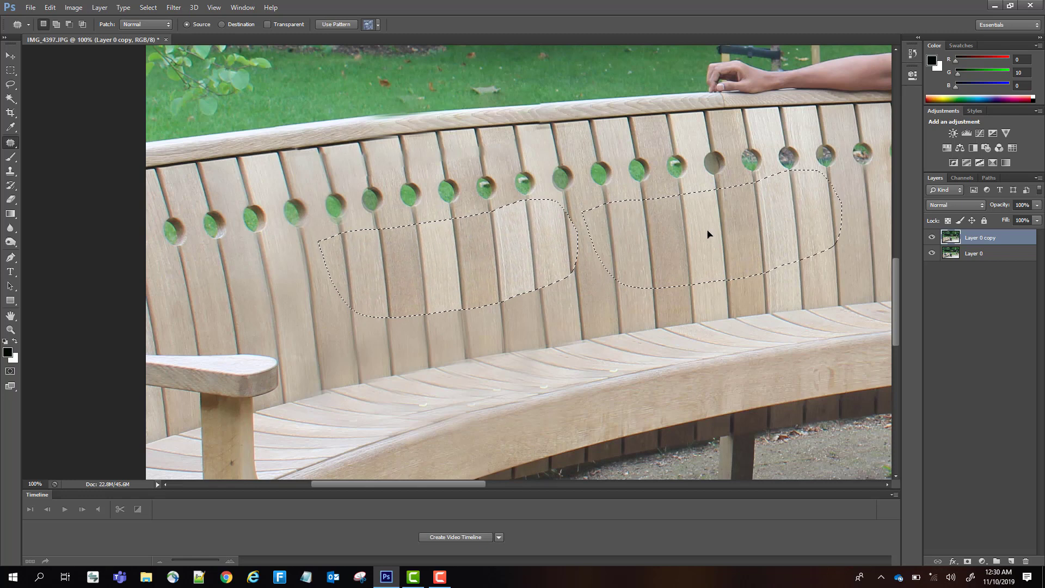
drag(708, 234, 707, 234)
key(ctrl+d)
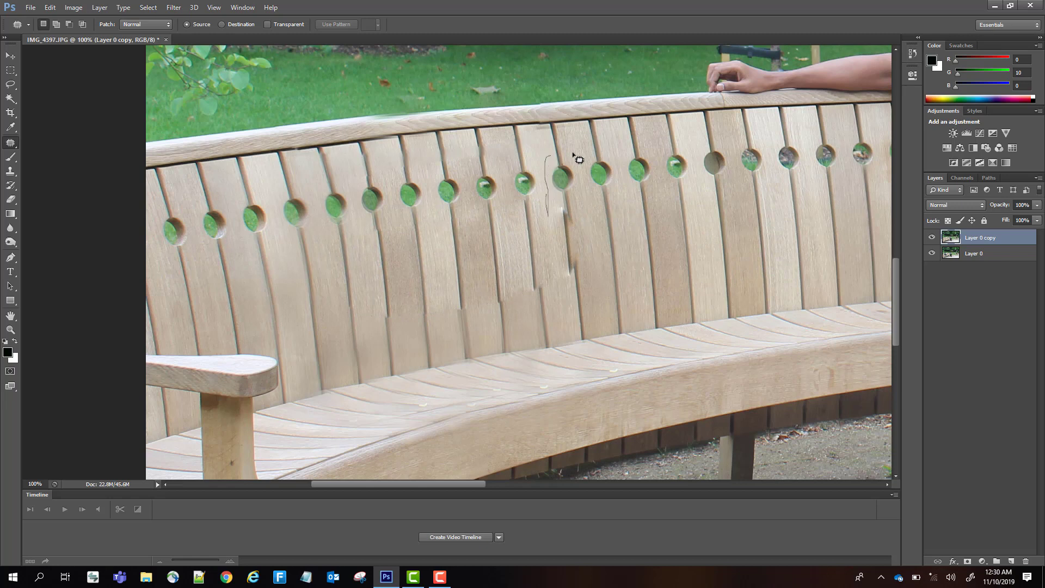
drag(540, 158, 542, 159)
mouse_move(579, 240)
mouse_down()
mouse_move(635, 206)
mouse_move(640, 231)
mouse_up()
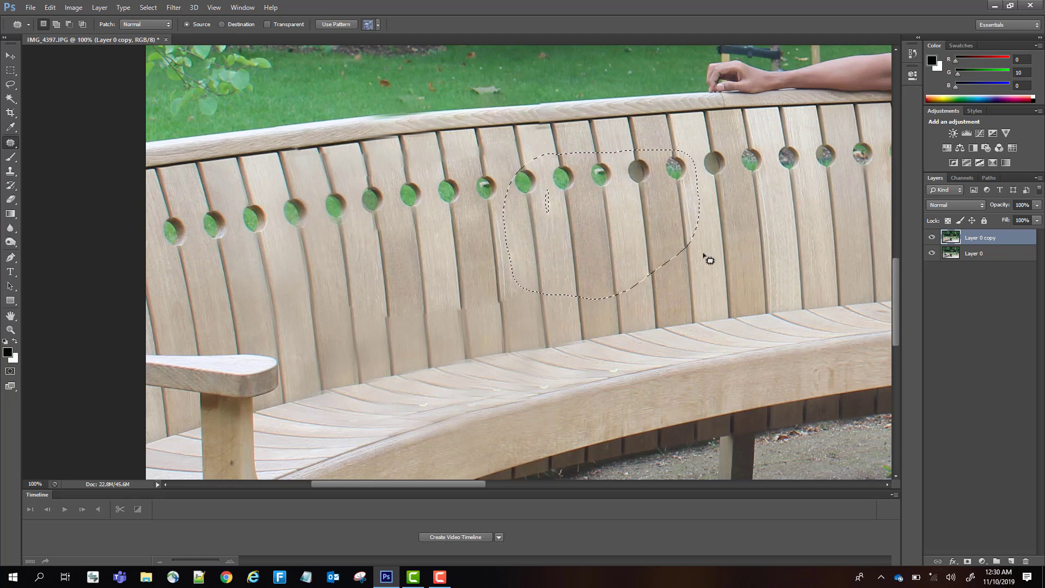
key(ctrl+d)
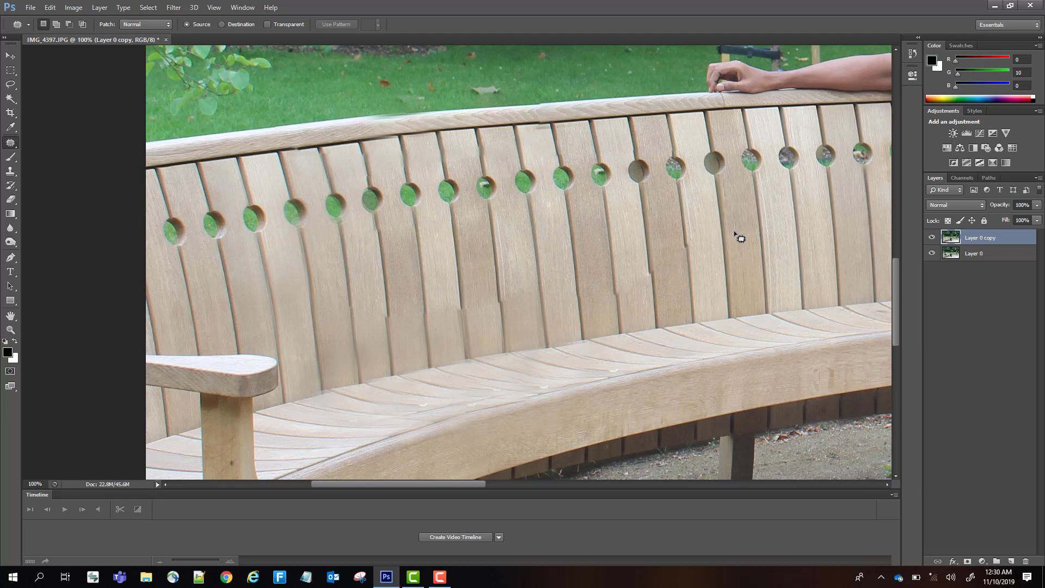
- Clone clean wood over the mismatched patch seams on the middle and lower backrest slats
key(s)
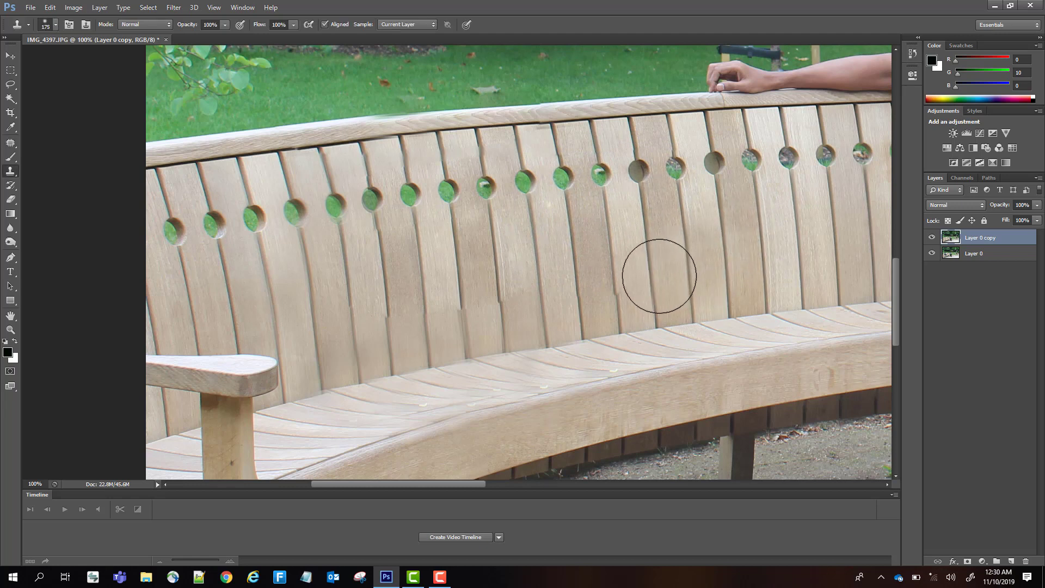
key(bracketright)
key(bracketright)
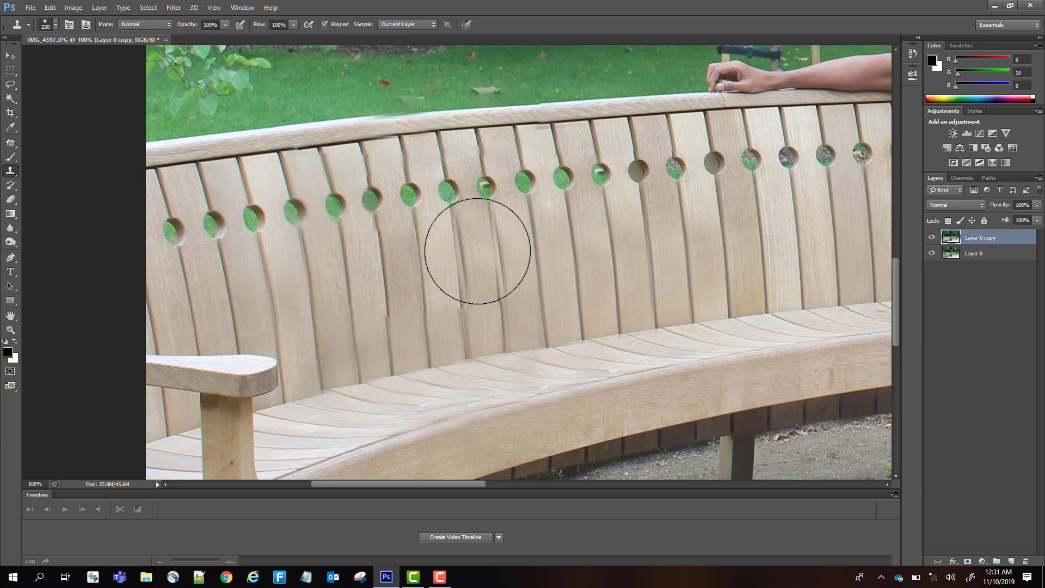
key(bracketleft)
key(bracketleft)
drag(474, 248, 479, 304)
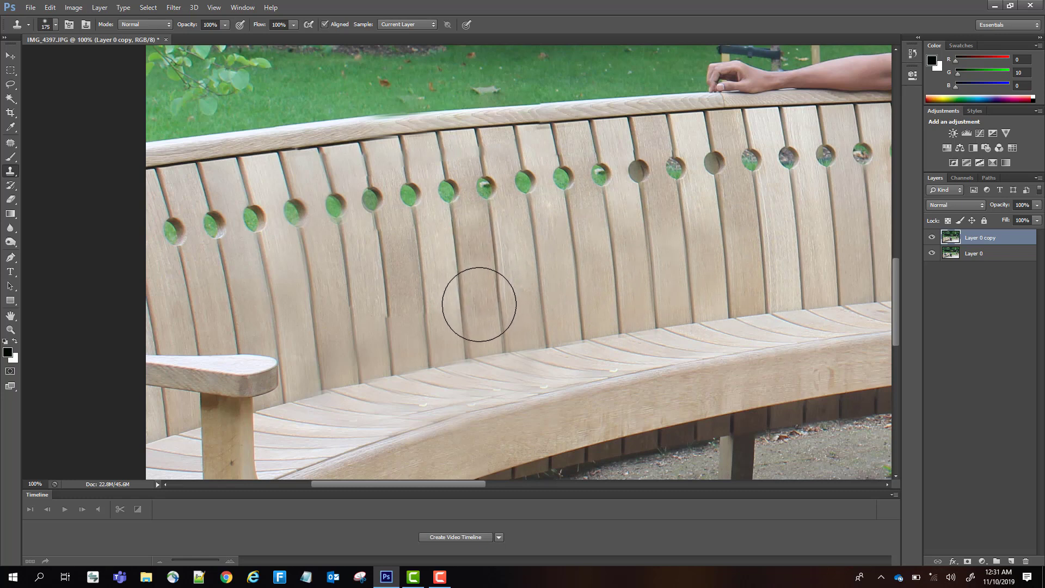
alt+click(660, 252)
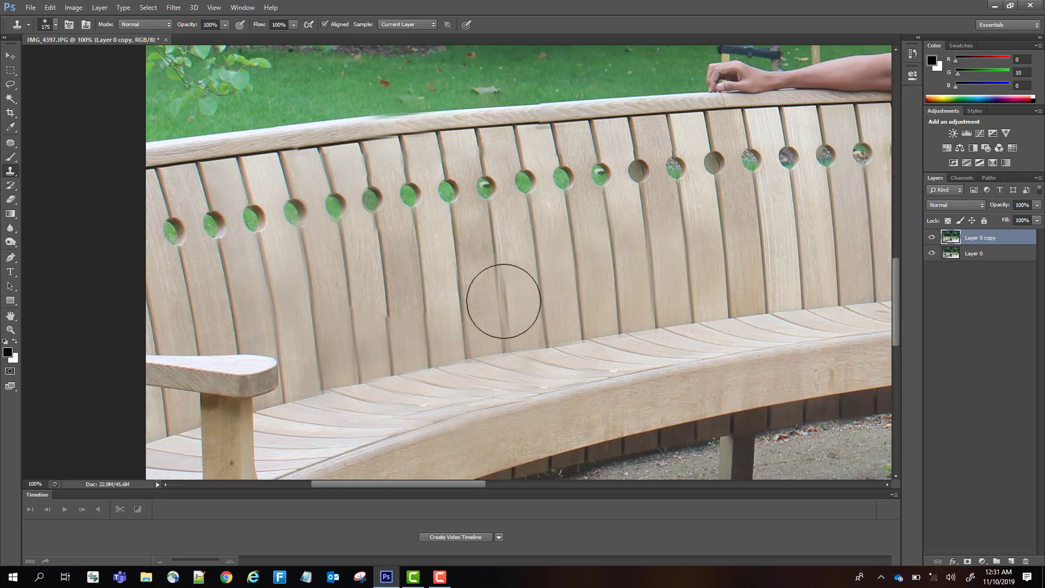
drag(502, 299, 400, 319)
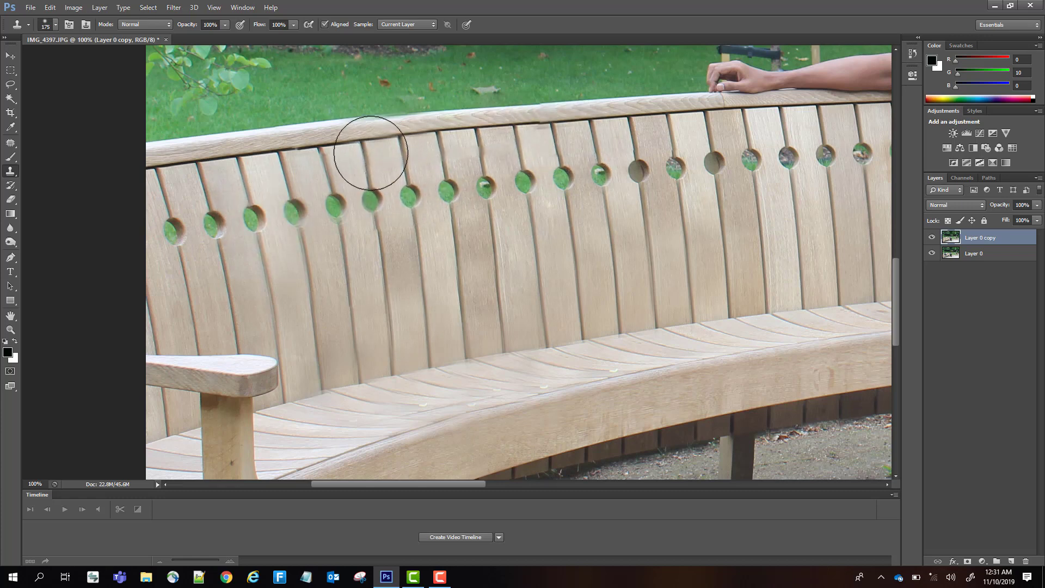
- Patch the strip under the left top rail with clean wood from further right
key(j)
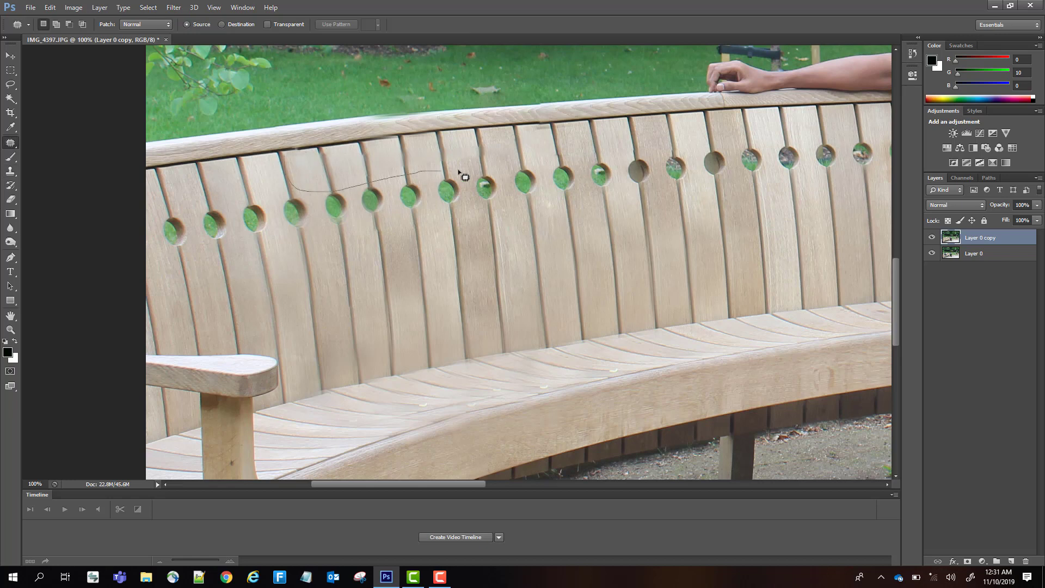
drag(338, 135, 290, 170)
drag(405, 158, 559, 143)
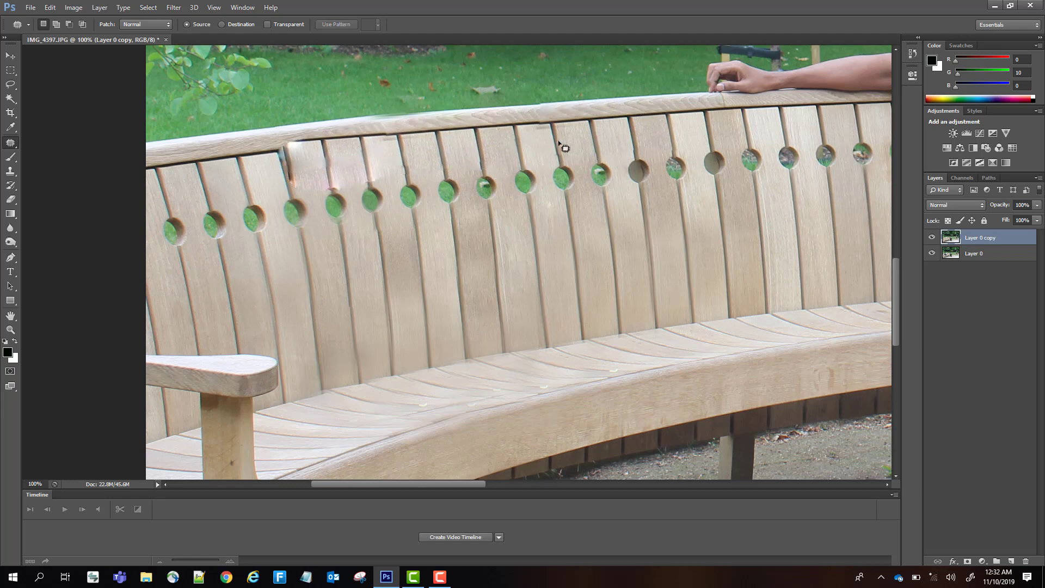
- Clone intact rail wood over the misaligned notch on the left of the top rail
key(s)
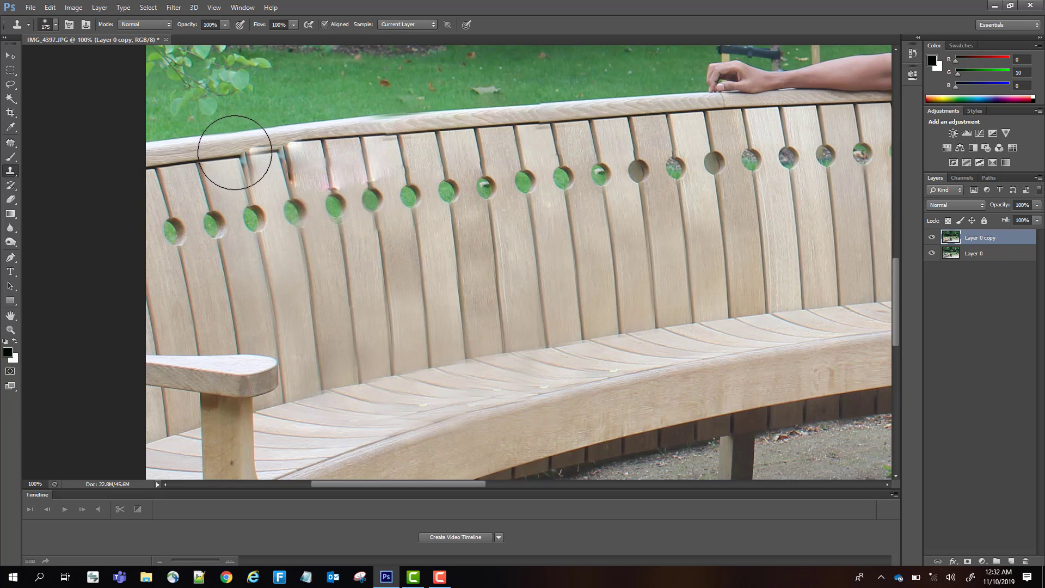
mouse_move(245, 156)
mouse_down()
mouse_move(277, 144)
mouse_move(449, 139)
mouse_up()
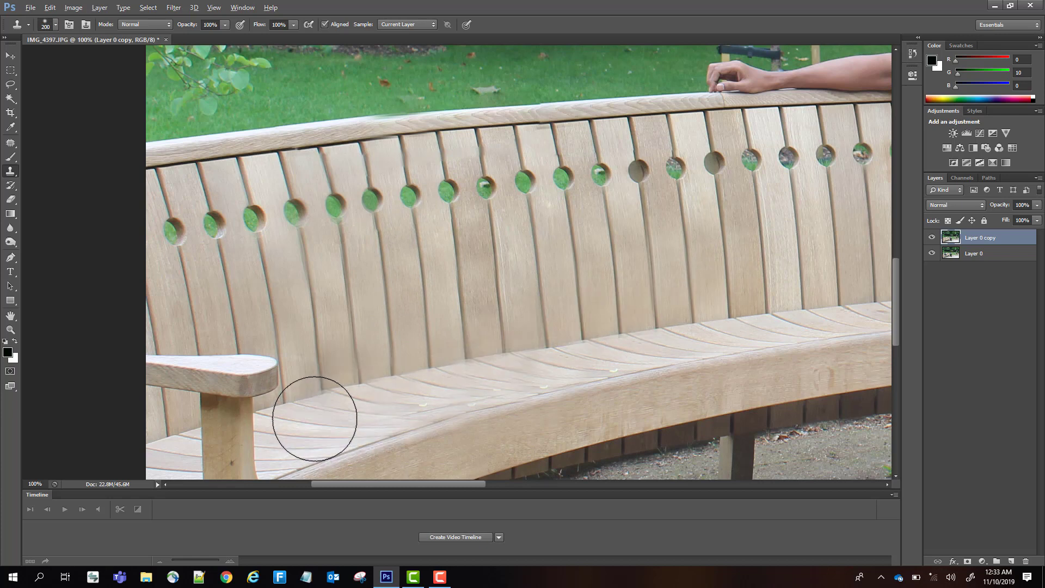
- Clone over marks along the front of the seat with a smaller brush, undoing a stray stripe
click(467, 393)
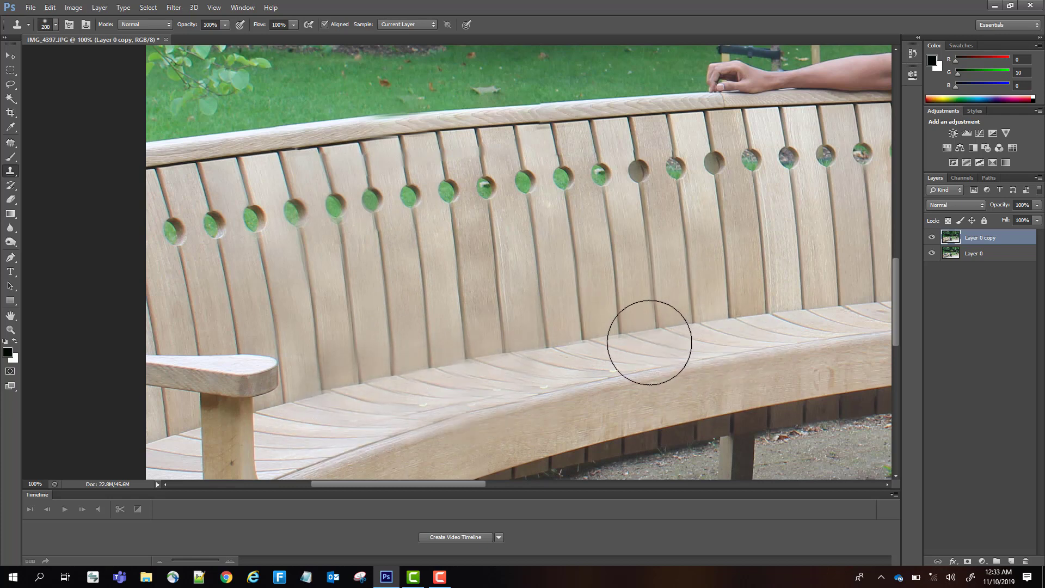
key(bracketleft)
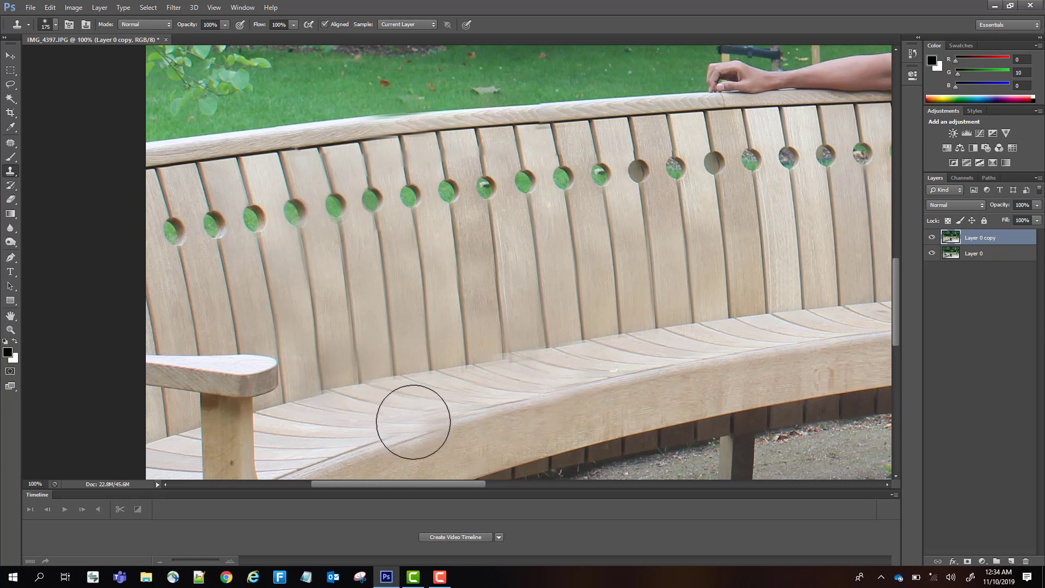
drag(436, 420, 434, 423)
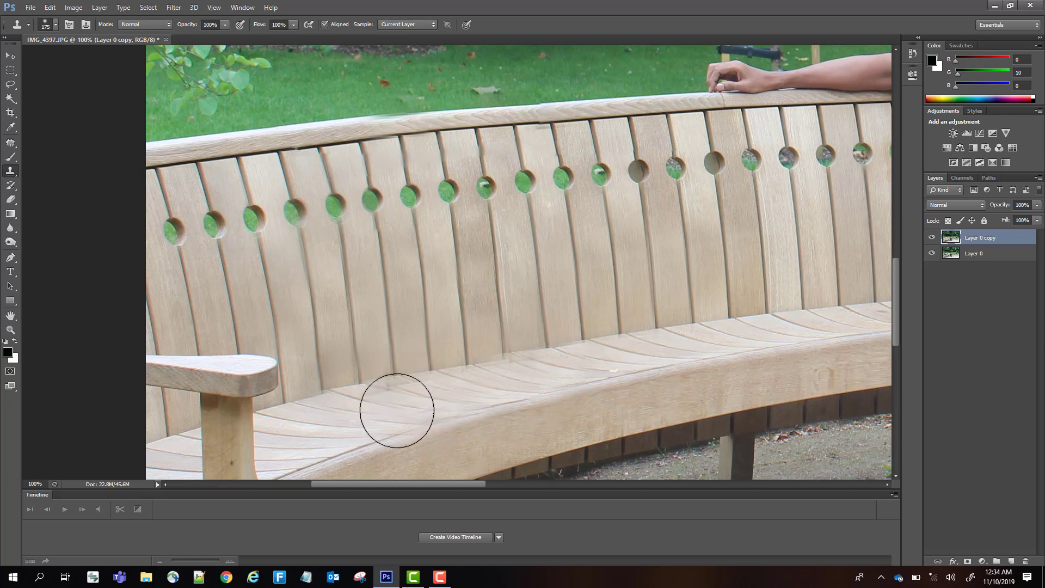
key(bracketleft)
key(bracketleft)
key(bracketleft)
click(322, 434)
key(ctrl+z)
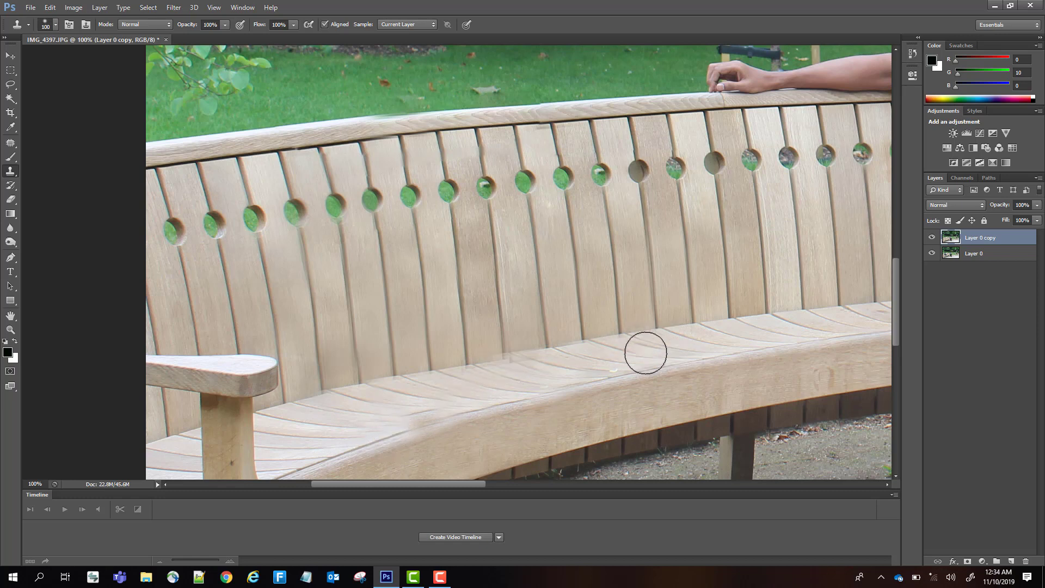
- Sample clean seat wood and clone away the light spots on the bench seat
alt+click(613, 370)
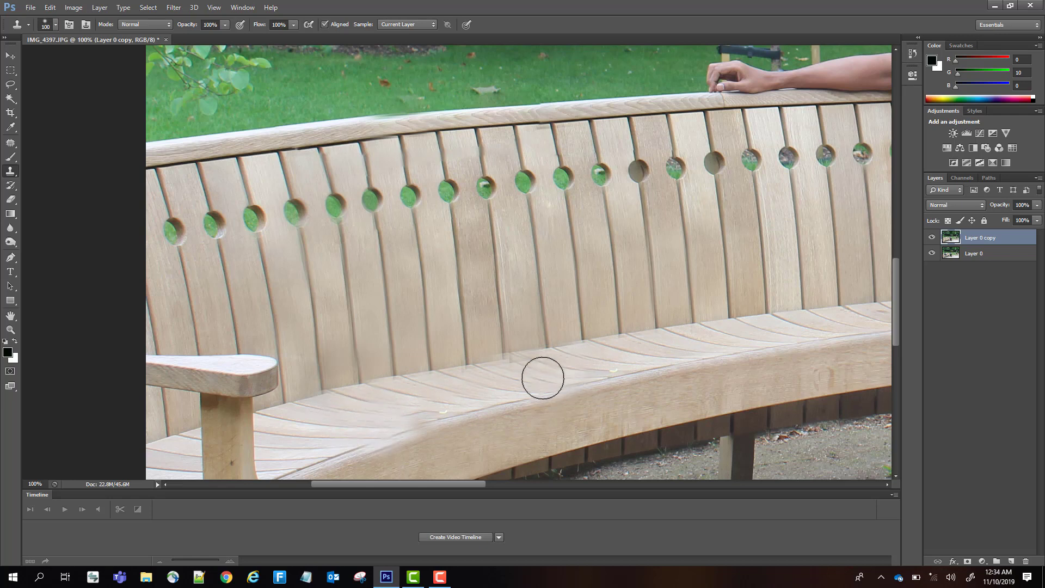
click(625, 365)
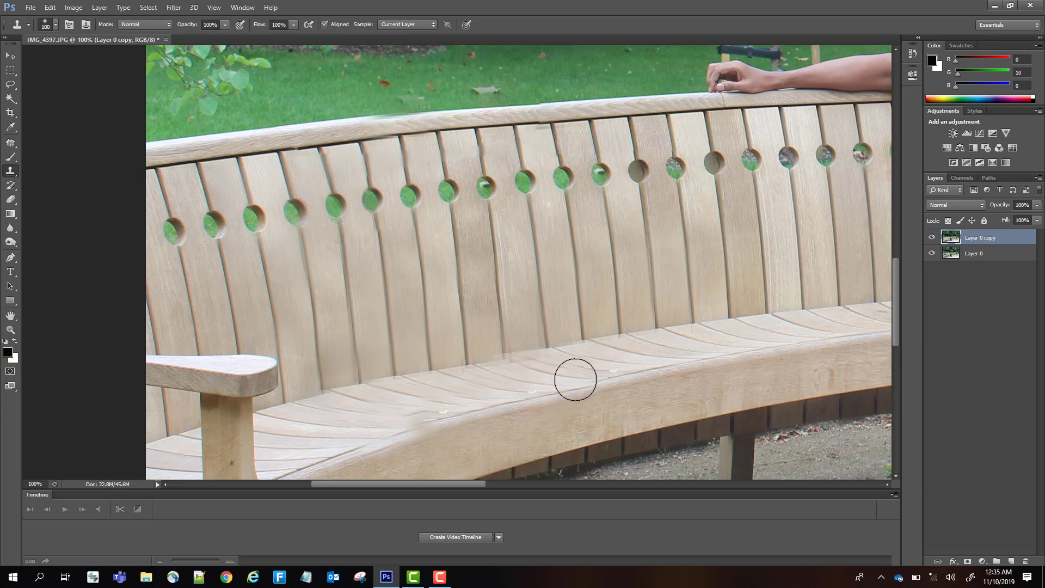
click(614, 376)
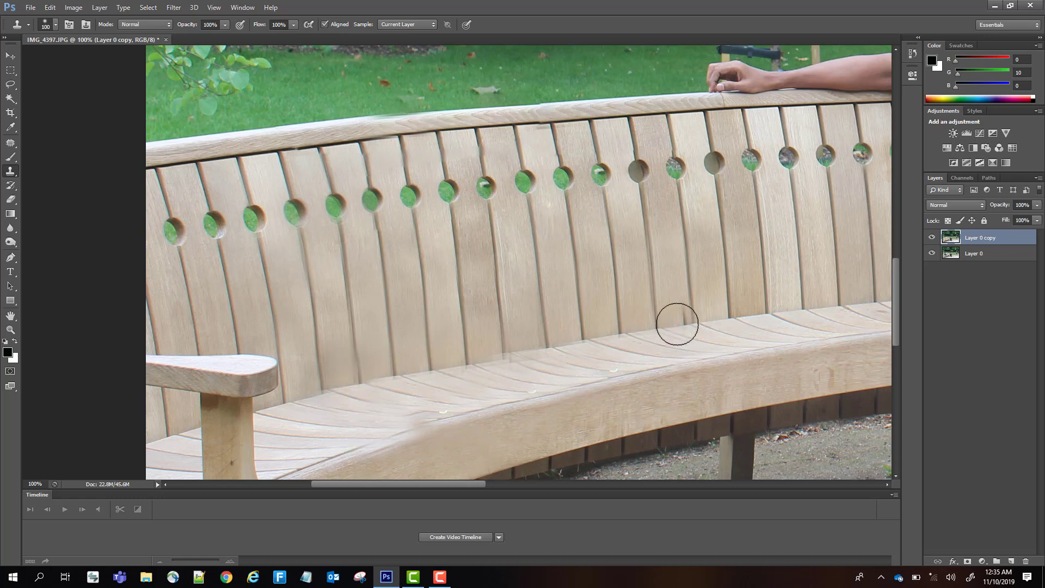
key(bracketright)
key(bracketright)
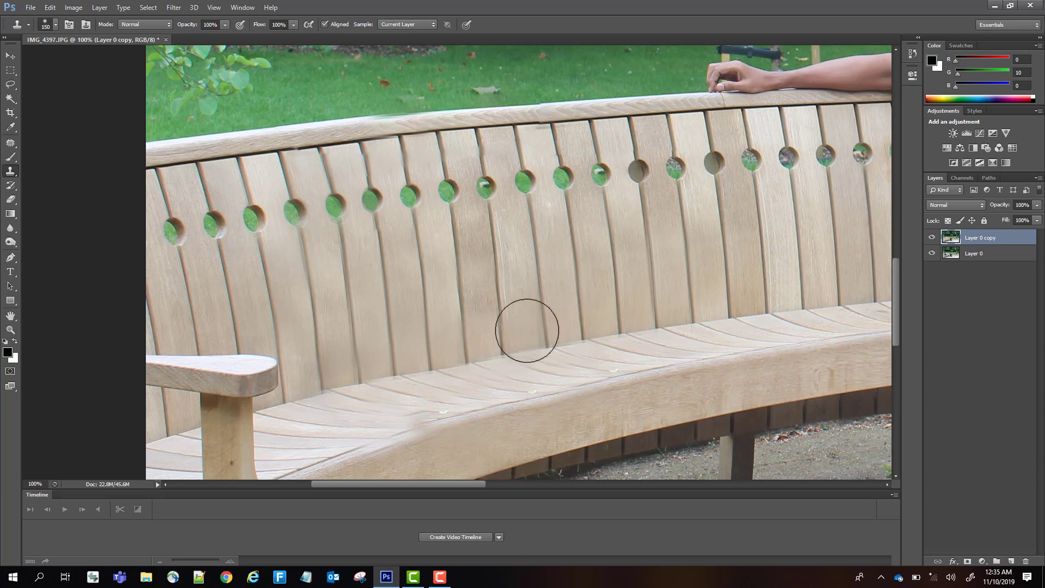
- Zoom in on the distant walker and move Layer 0 copy below Layer 0
scroll(700, 304, down, 2)
scroll(723, 311, down, 1)
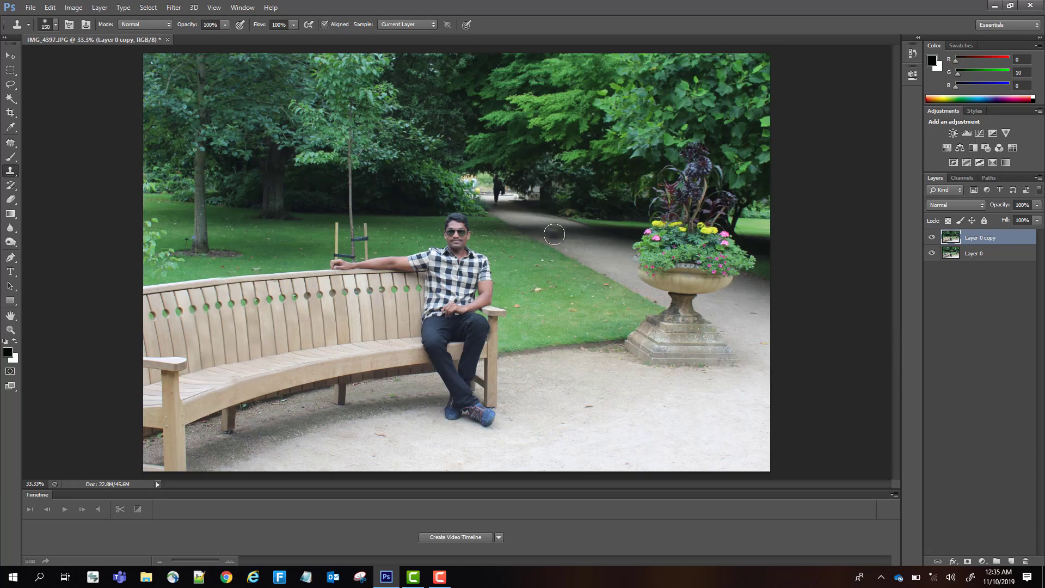
scroll(554, 234, up, 1)
scroll(626, 106, up, 1)
scroll(531, 290, up, 1)
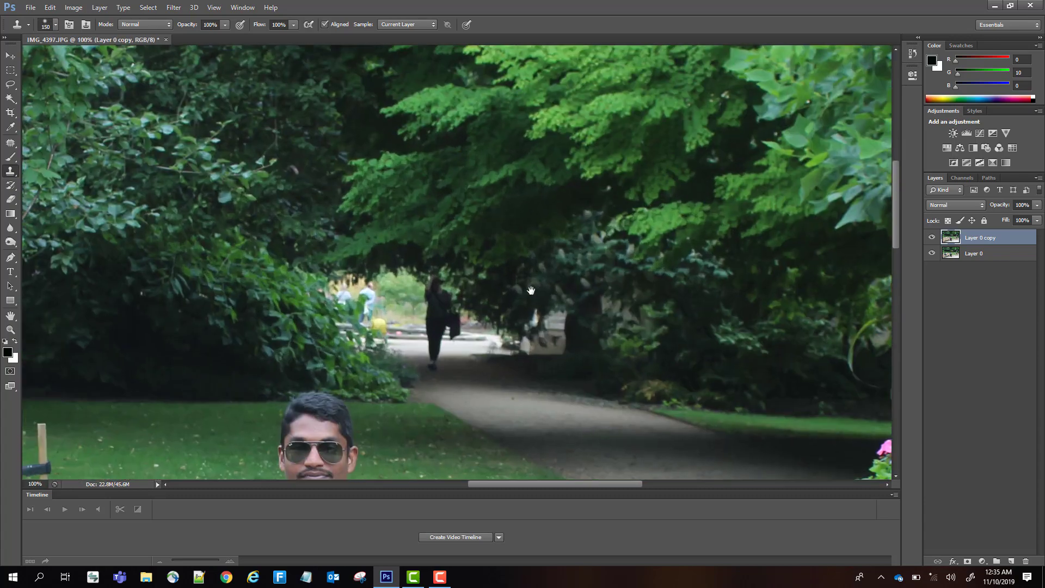
scroll(531, 290, up, 1)
key(ctrl+bracketleft)
scroll(531, 290, down, 1)
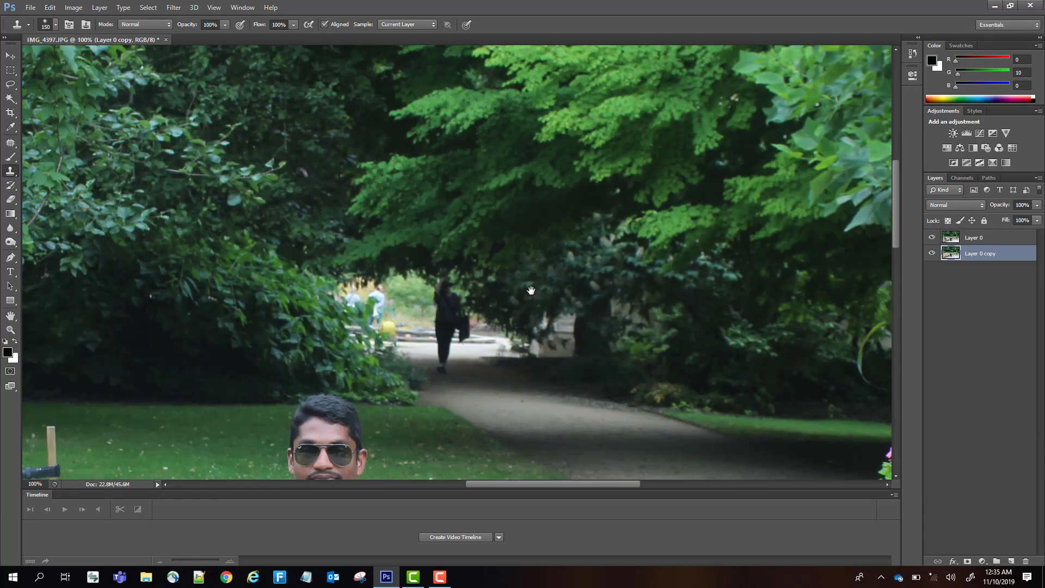
- Try cloning path texture over the walker, undoing the bad strokes and shrinking the brush
drag(446, 345, 457, 366)
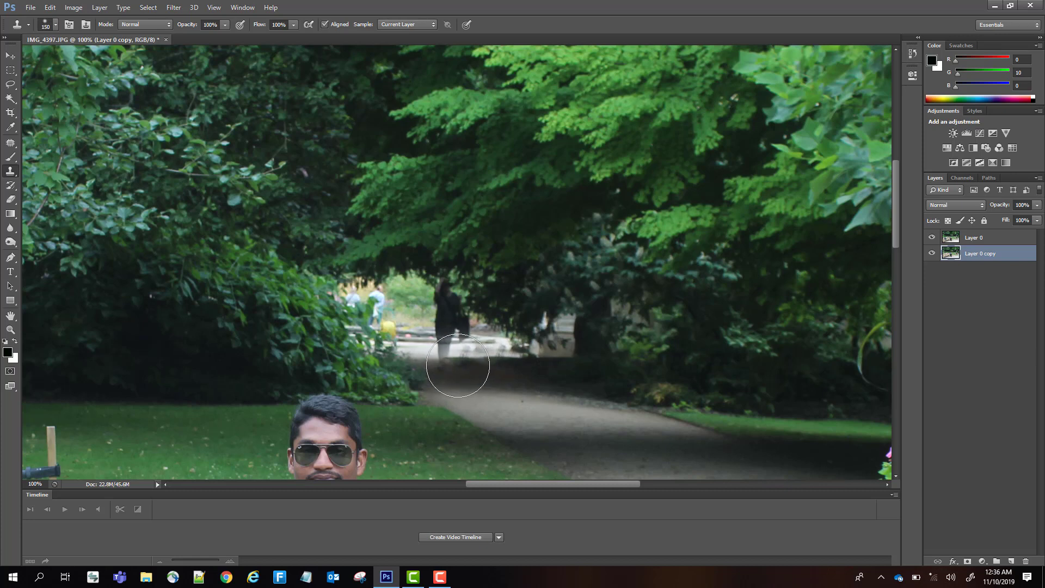
key(ctrl+z)
key(ctrl+z)
key(ctrl+z)
key(ctrl+z)
key(ctrl+z)
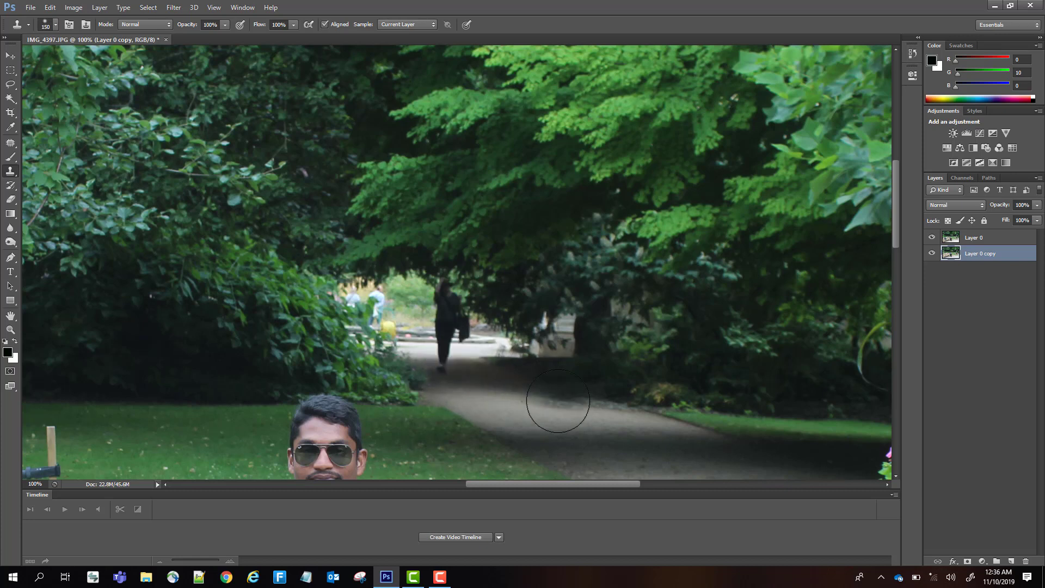
key(bracketleft)
key(bracketleft)
key(bracketleft)
click(412, 299)
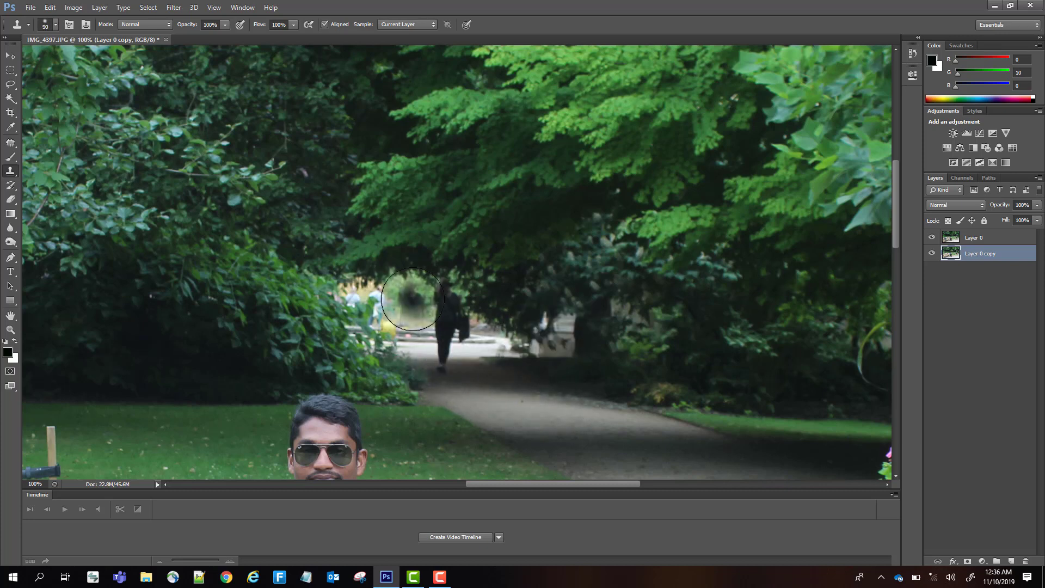
key(ctrl+z)
key(bracketleft)
key(bracketleft)
key(bracketleft)
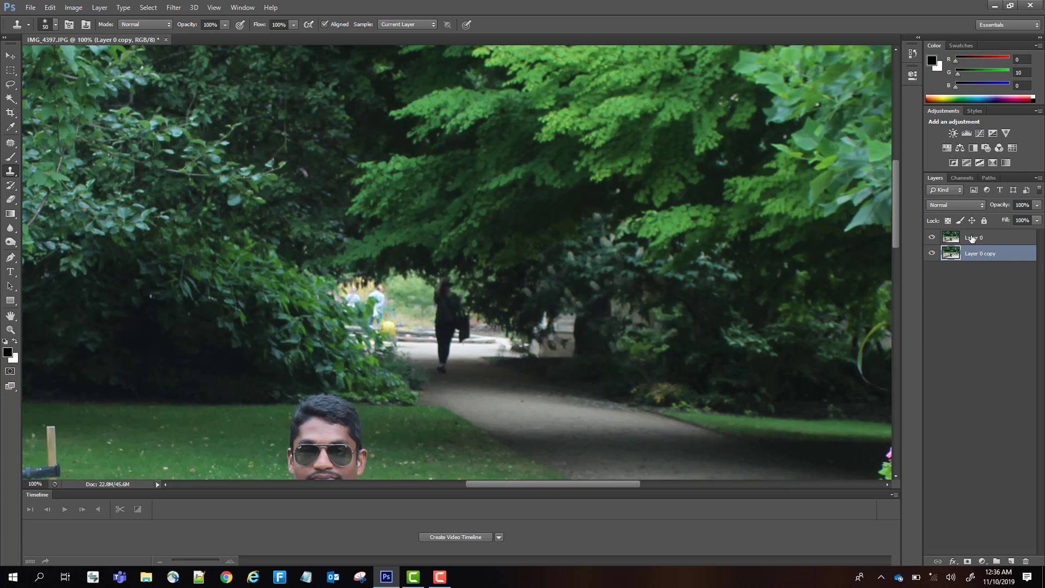
- Move Layer 0 copy back above Layer 0 and clone greenery over where the walker stood
click(972, 237)
drag(971, 238, 977, 265)
click(969, 240)
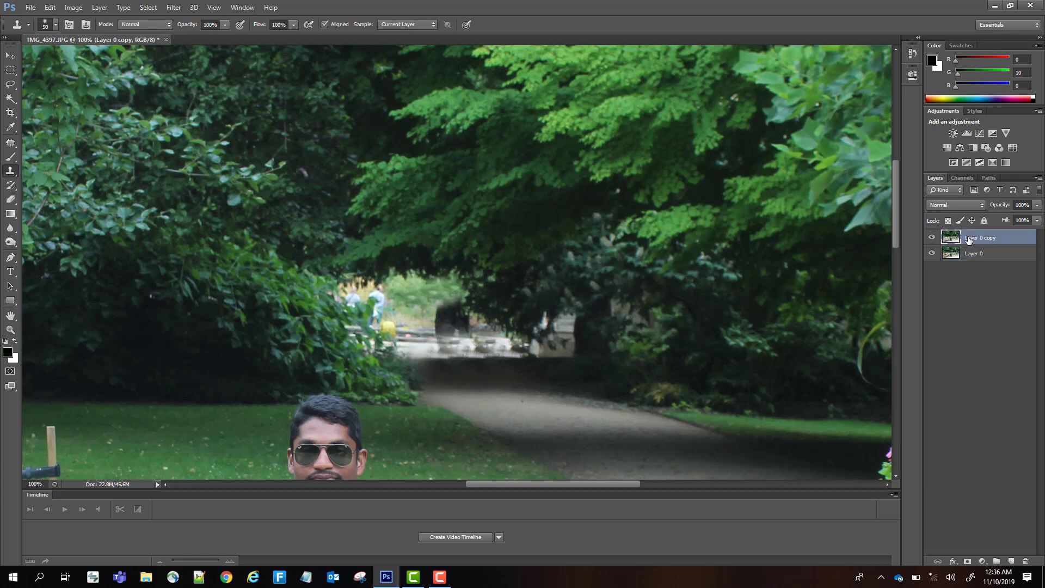
click(448, 307)
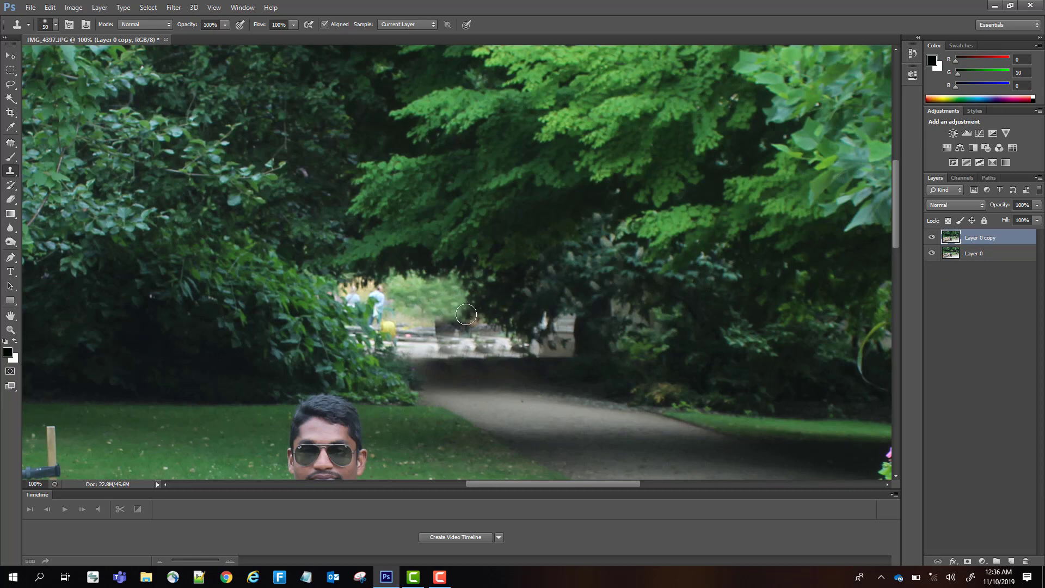
click(413, 323)
mouse_move(412, 326)
mouse_down()
mouse_move(423, 347)
mouse_move(562, 355)
mouse_move(462, 341)
mouse_move(427, 306)
mouse_move(457, 330)
mouse_move(434, 339)
mouse_move(480, 343)
mouse_move(429, 338)
mouse_move(491, 344)
mouse_move(446, 360)
mouse_up()
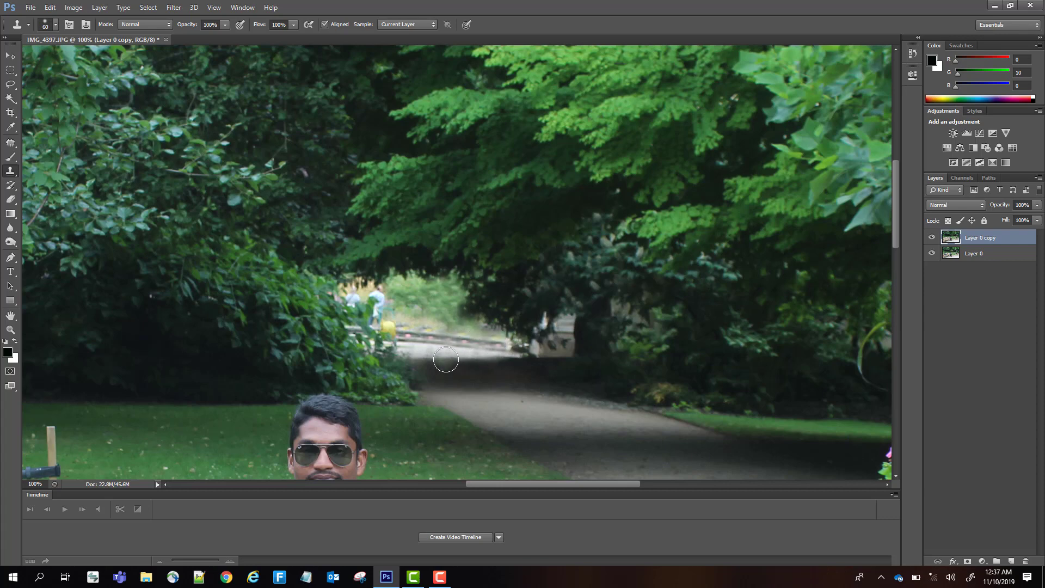
key(ctrl+minus)
key(ctrl+minus)
key(ctrl+minus)
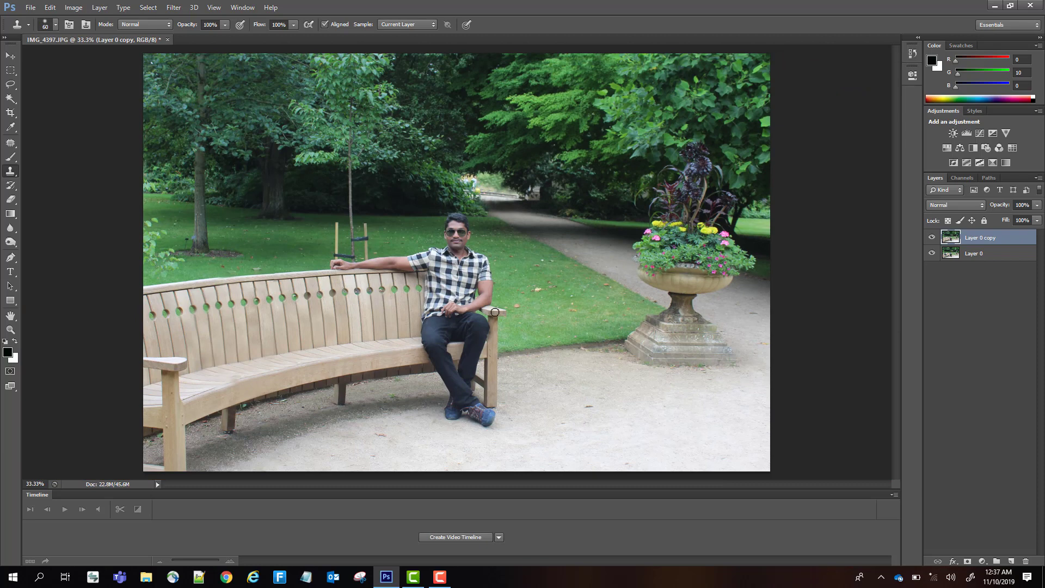
- Crop a strip off the top of the photo and flatten the image
key(c)
drag(154, 71, 144, 84)
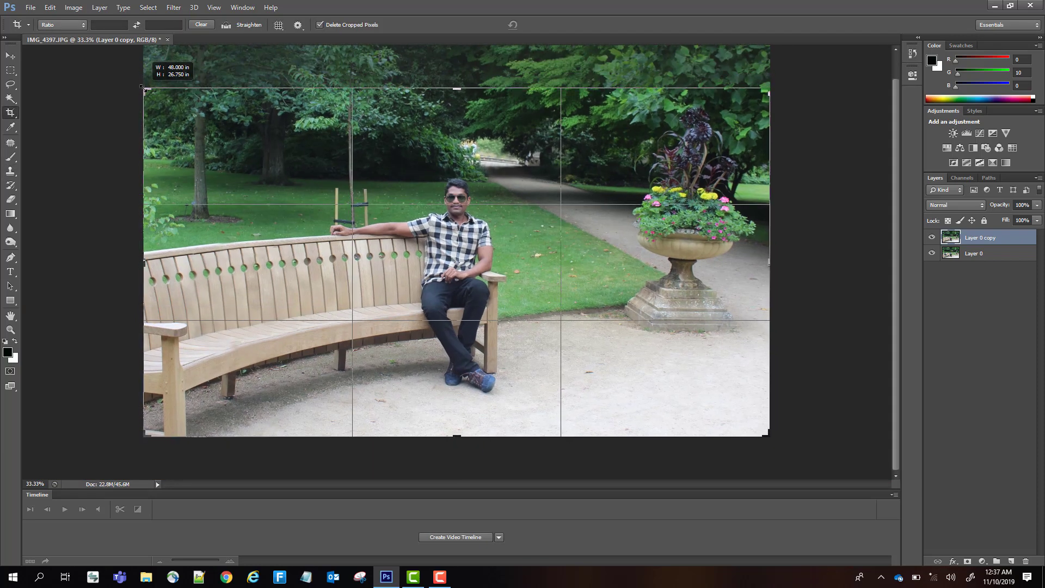
click(566, 24)
key(ctrl+e)
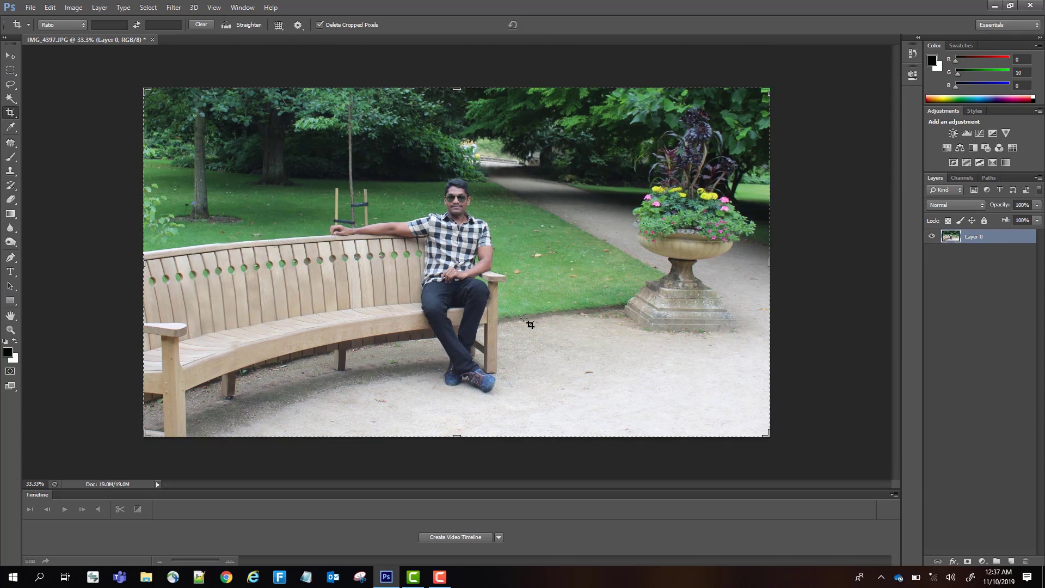
- Save the photo as a maximum-quality JPEG named Park Bench, then minimize Photoshop
key(ctrl+shift+s)
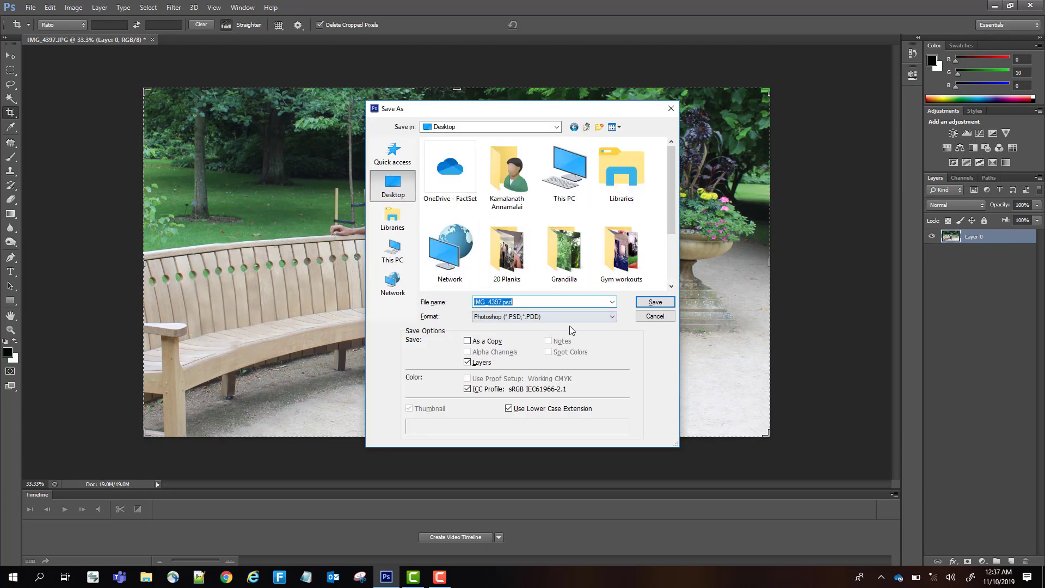
click(612, 316)
click(567, 390)
double_click(515, 301)
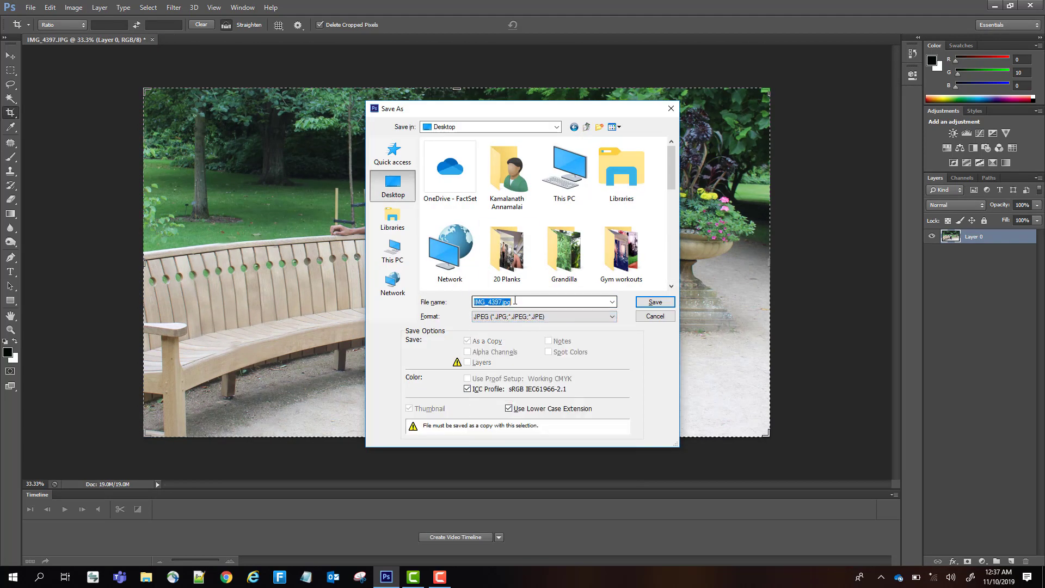
key(BackSpace)
key(BackSpace)
key(BackSpace)
text(ark Bench)
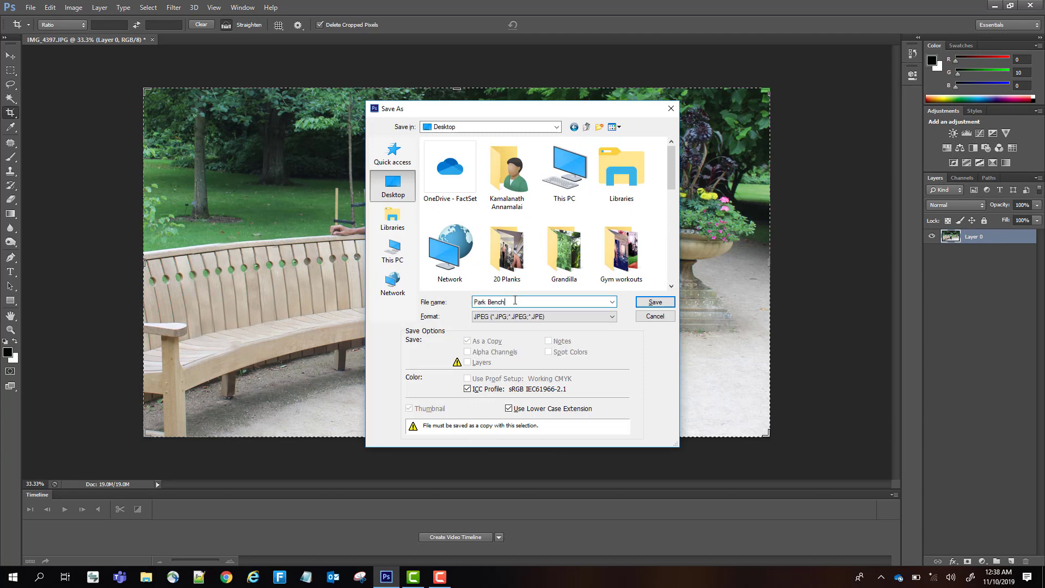
key(Return)
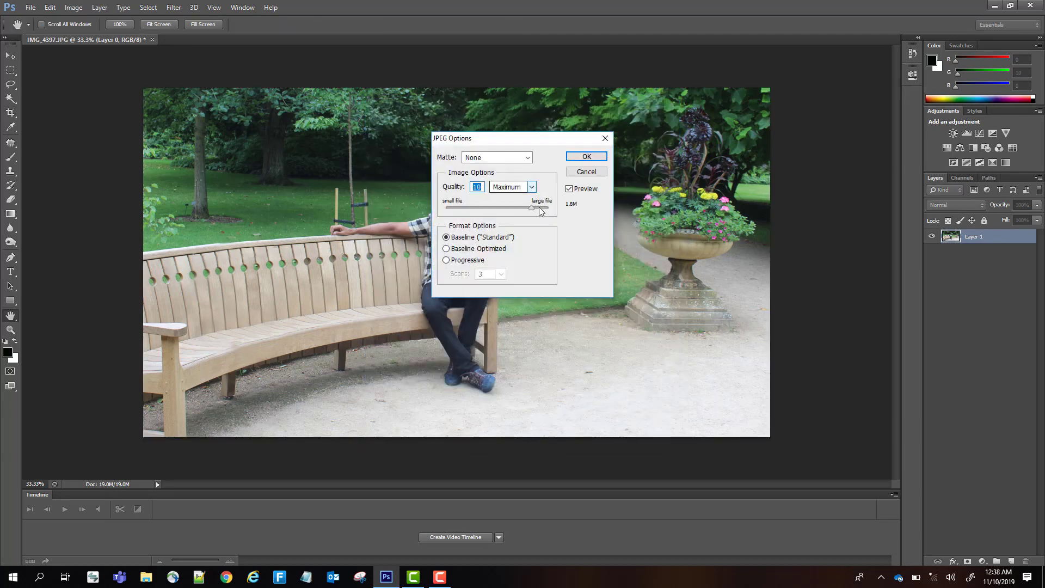
click(532, 187)
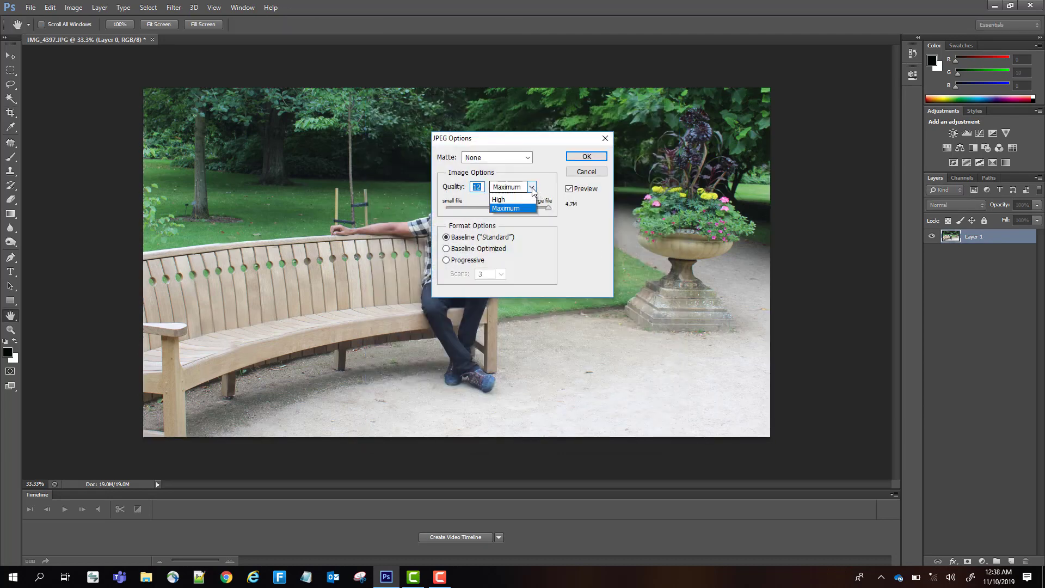
click(587, 157)
click(995, 6)
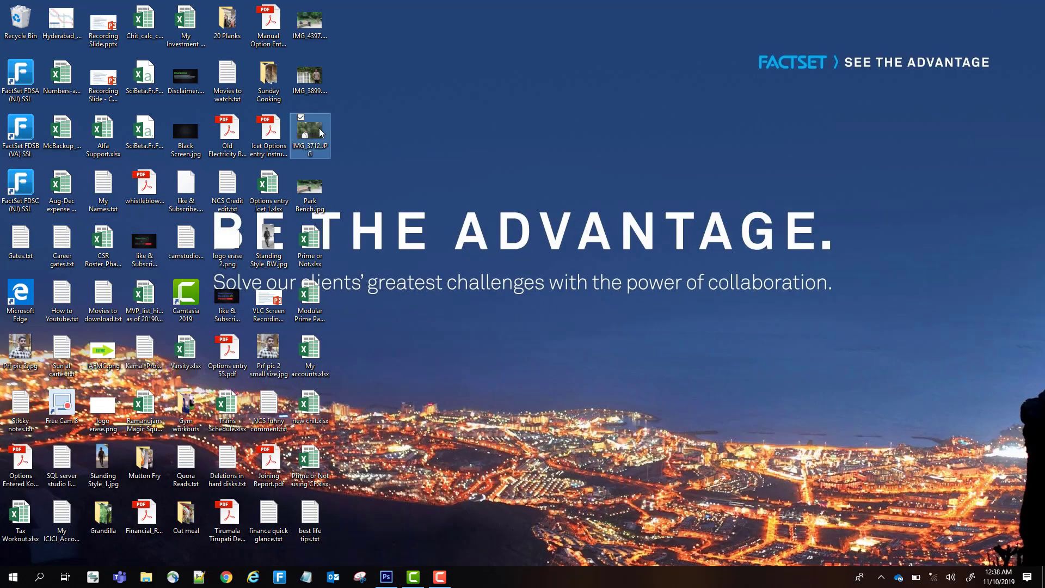
- Open Park Bench.jpg from the desktop in Windows Photos
double_click(313, 185)
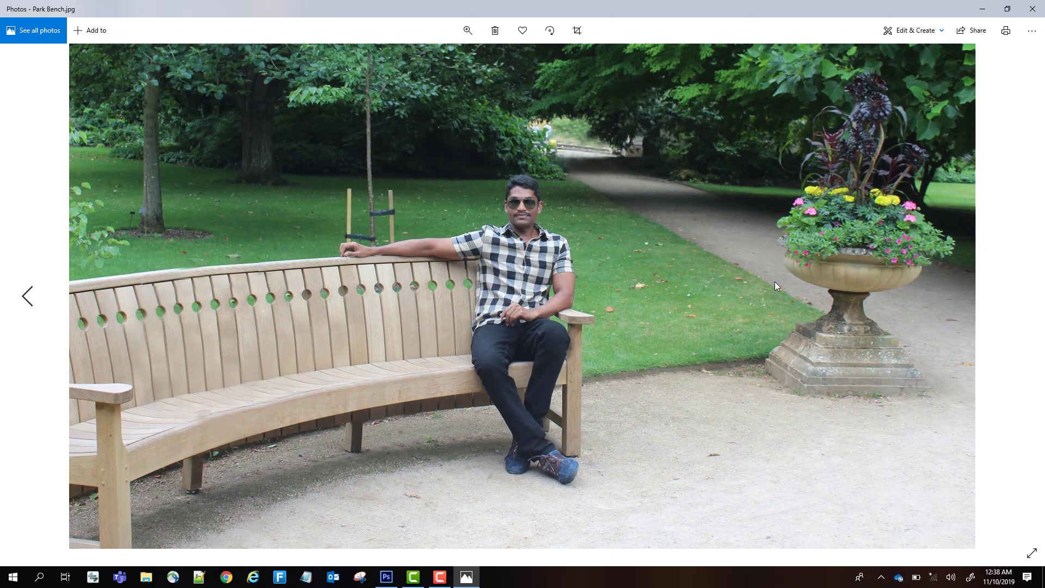